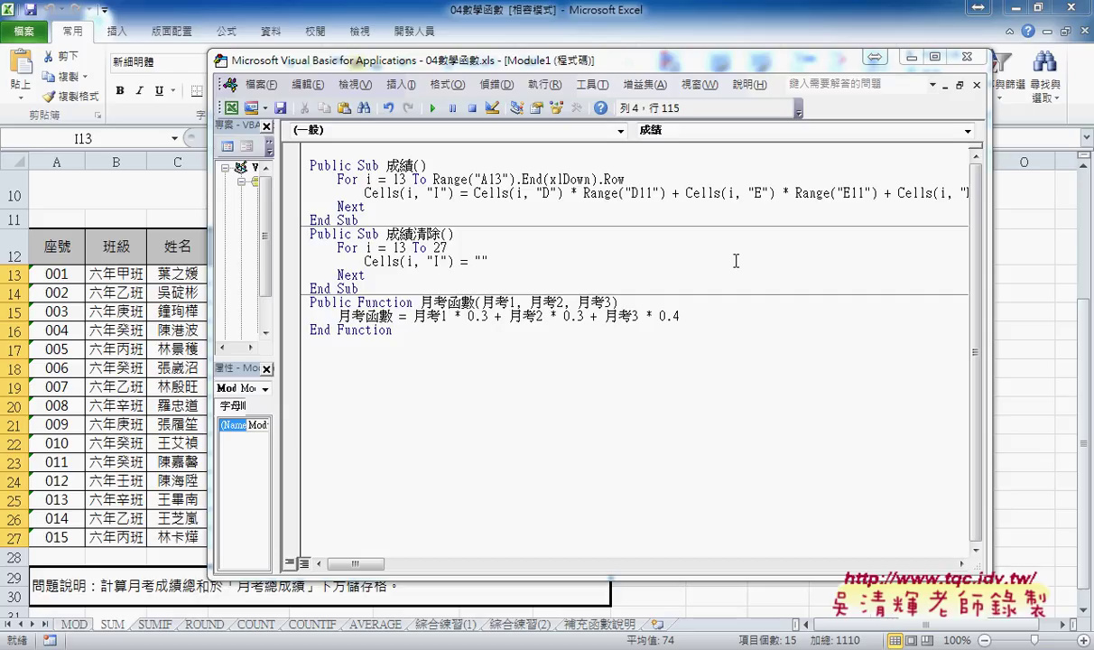
- Add one decimal place to the VBA and 自訂函數 scores in I13:J27, then select I13:I27
click(185, 273)
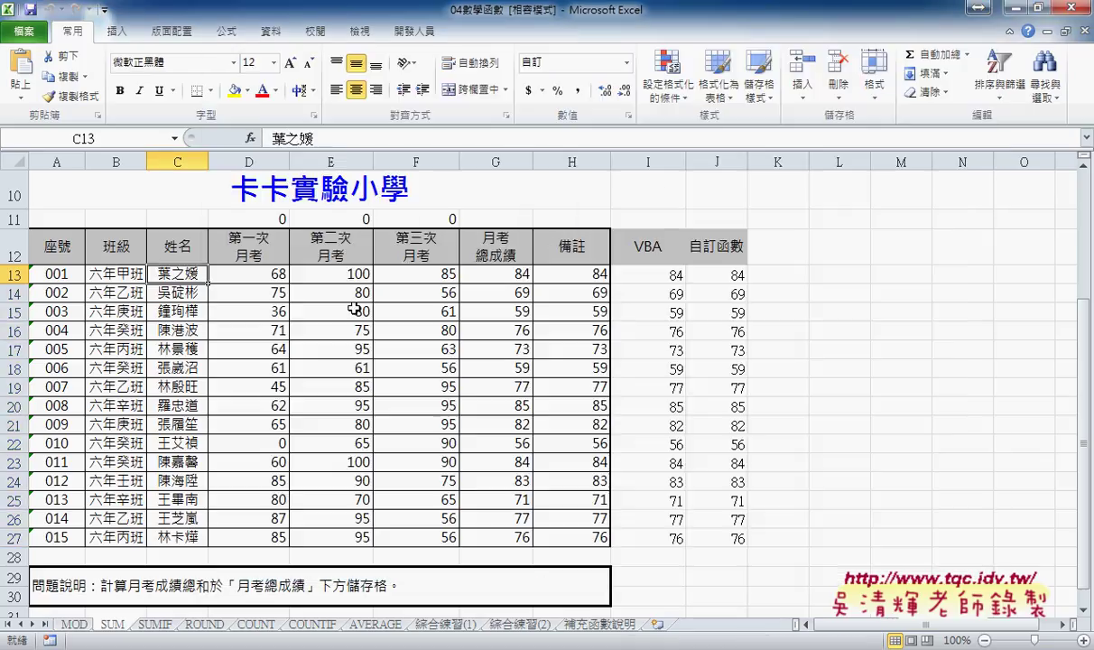
drag(662, 279, 722, 534)
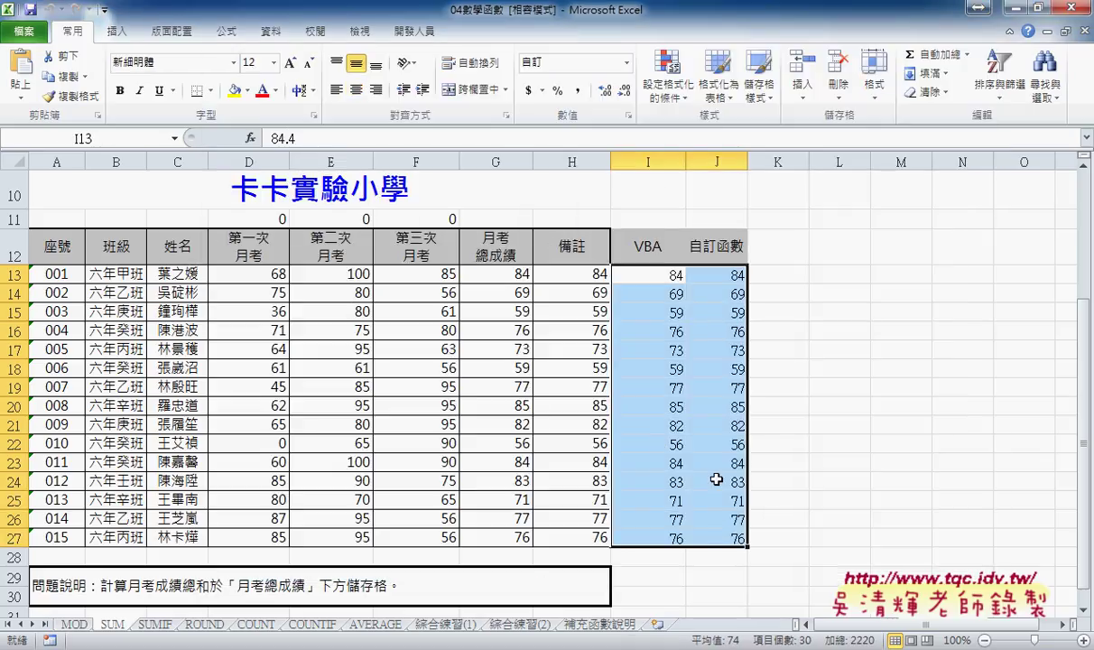
right_click(720, 483)
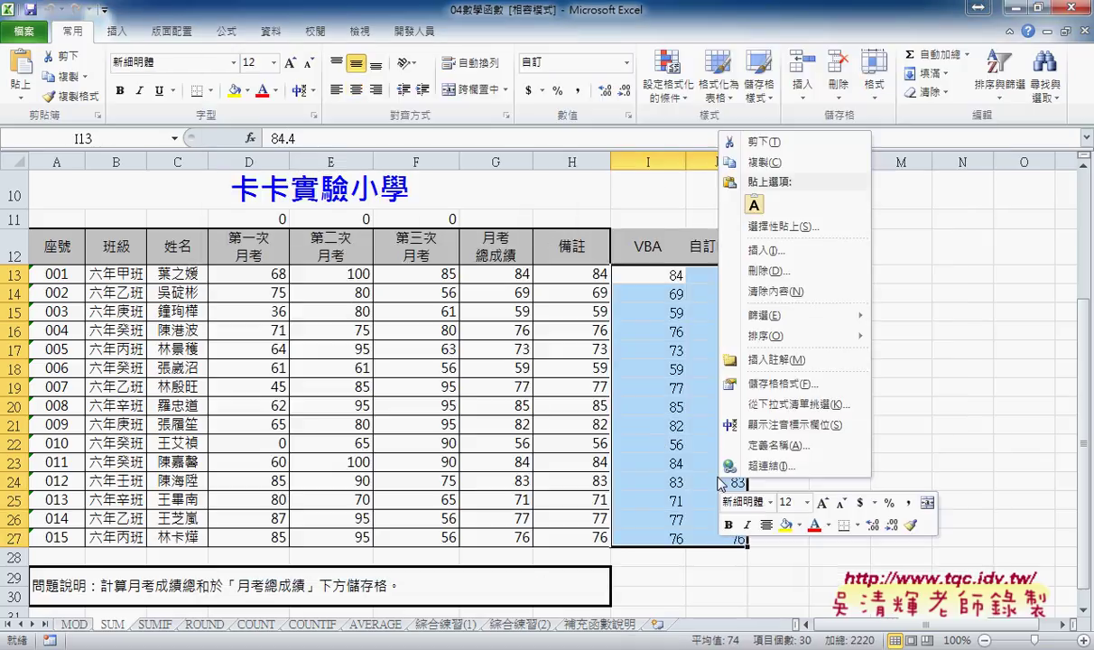
click(606, 93)
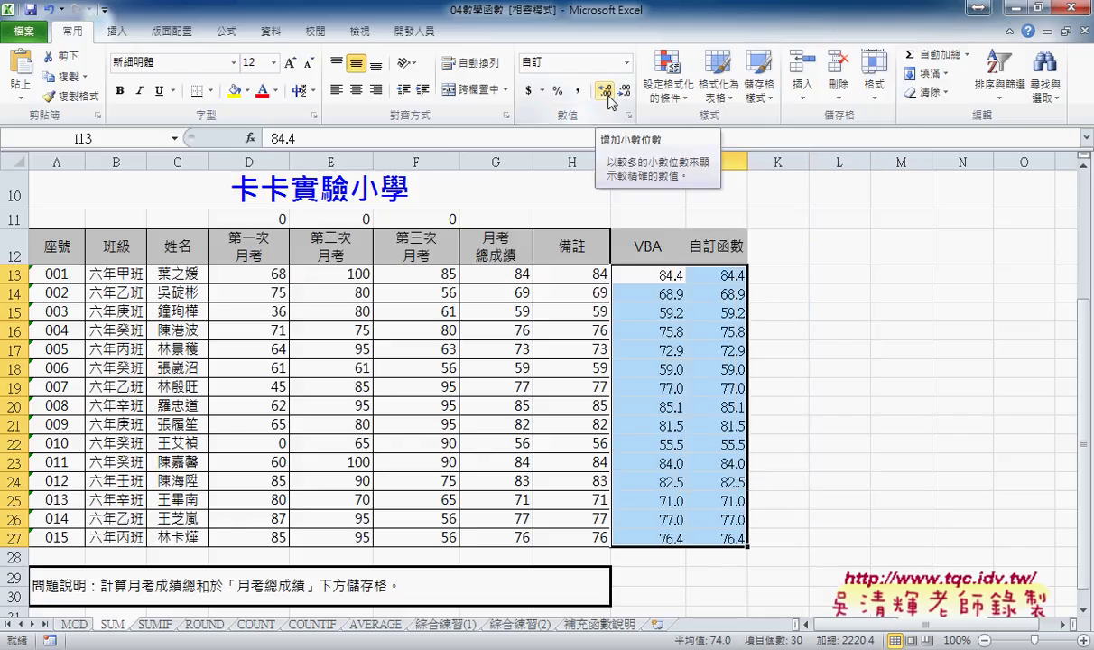
drag(650, 274, 653, 539)
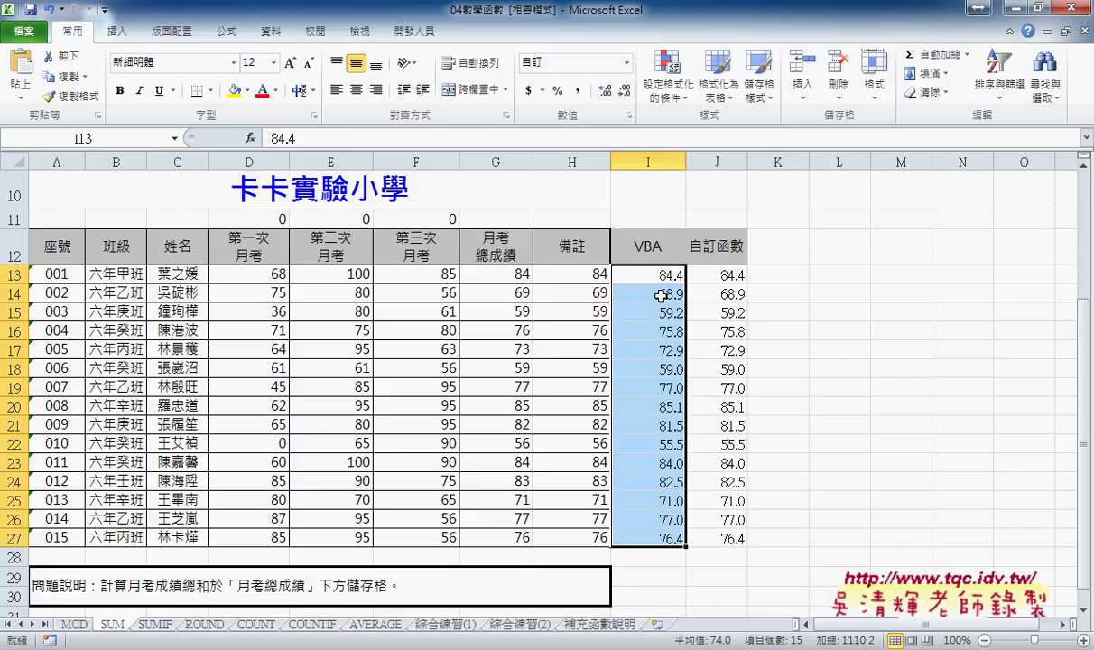
click(630, 93)
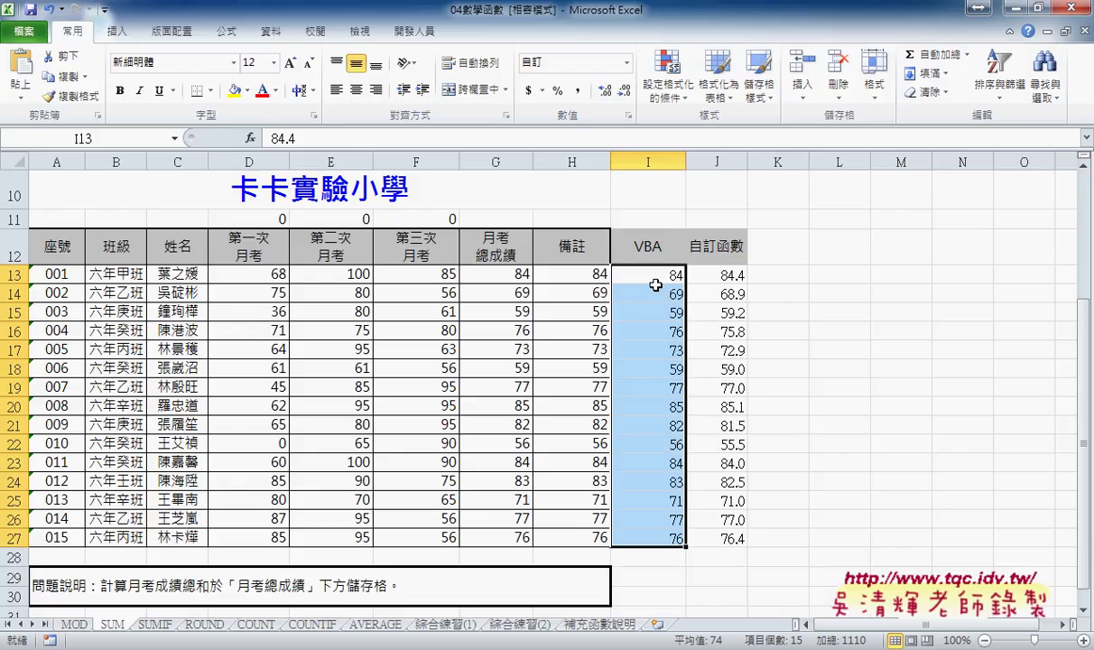
click(606, 92)
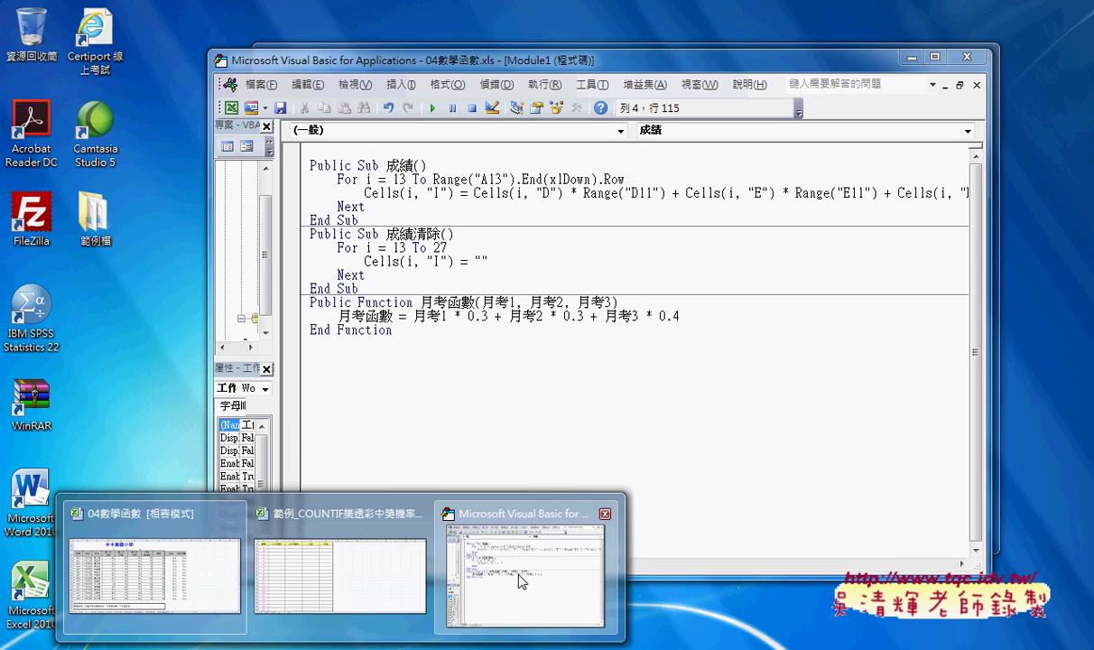
- Widen and reposition the VBA code window so the whole 成績 Cells line fits, and select Range("D11")
click(518, 577)
click(580, 192)
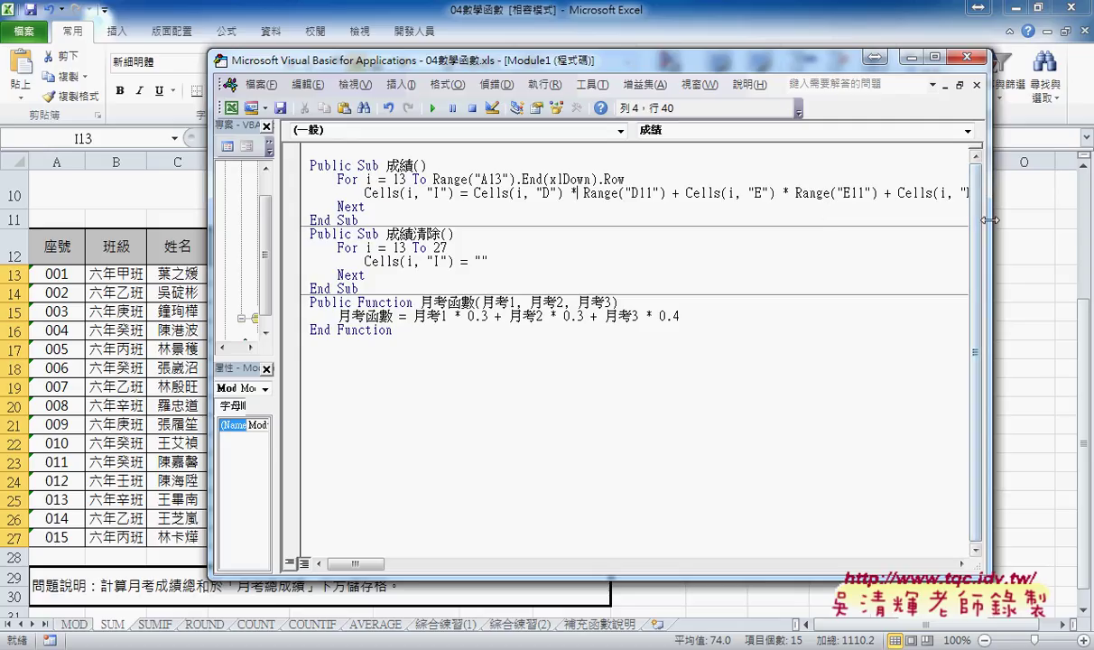
drag(988, 220, 1086, 221)
drag(764, 56, 541, 76)
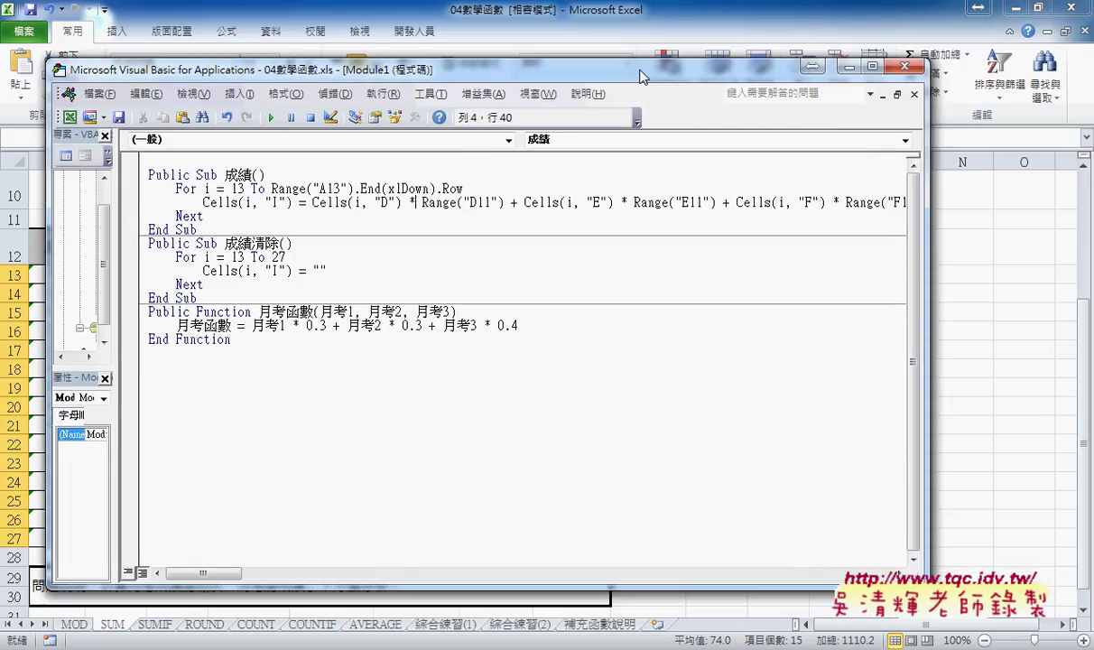
drag(864, 231, 1007, 231)
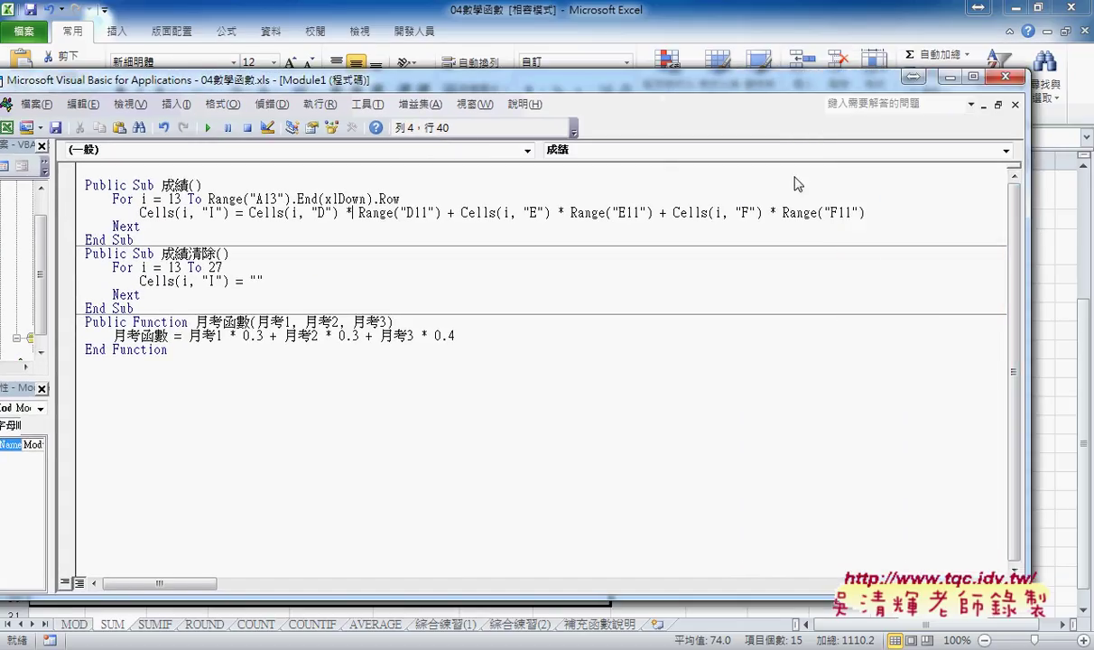
drag(576, 80, 696, 92)
drag(493, 226, 582, 231)
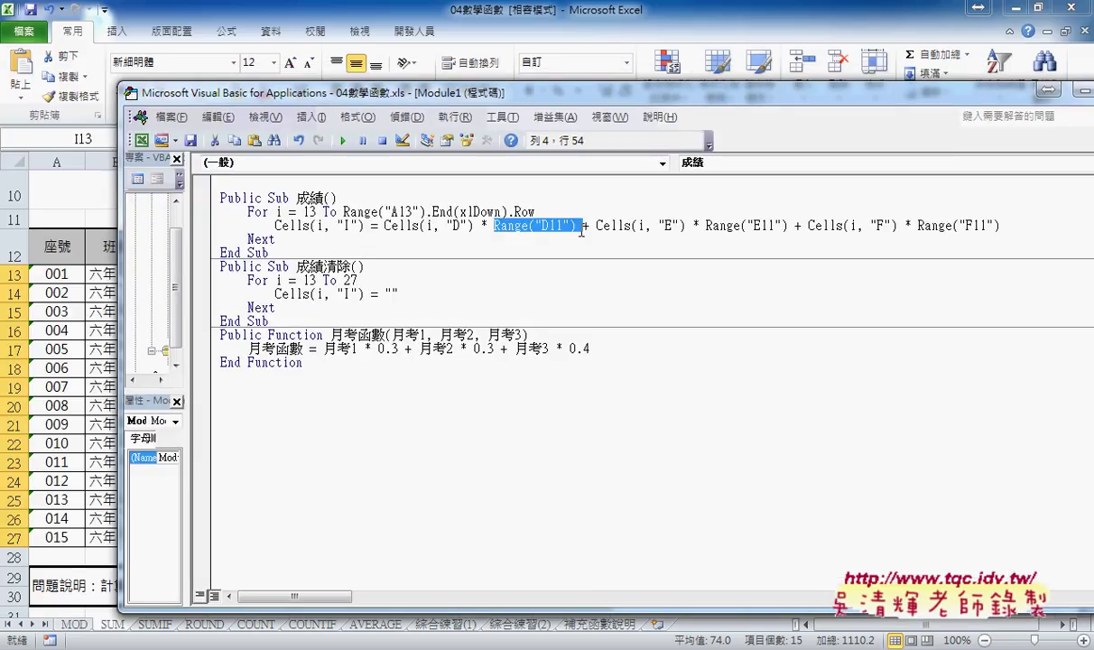
text(0.3)
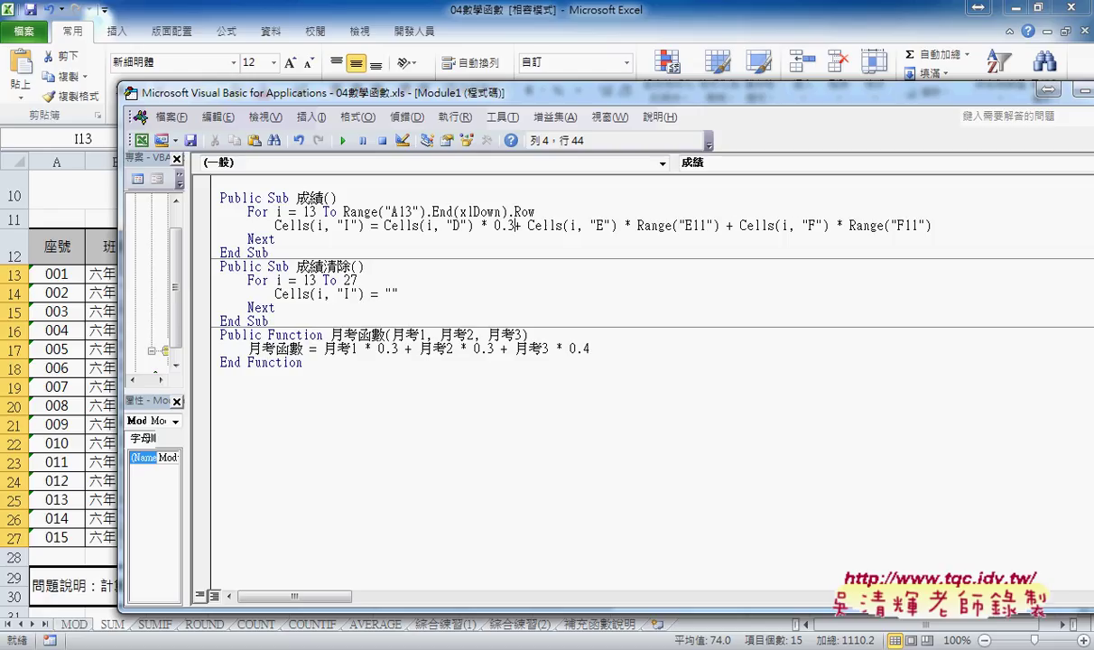
key(BackSpace)
key(BackSpace)
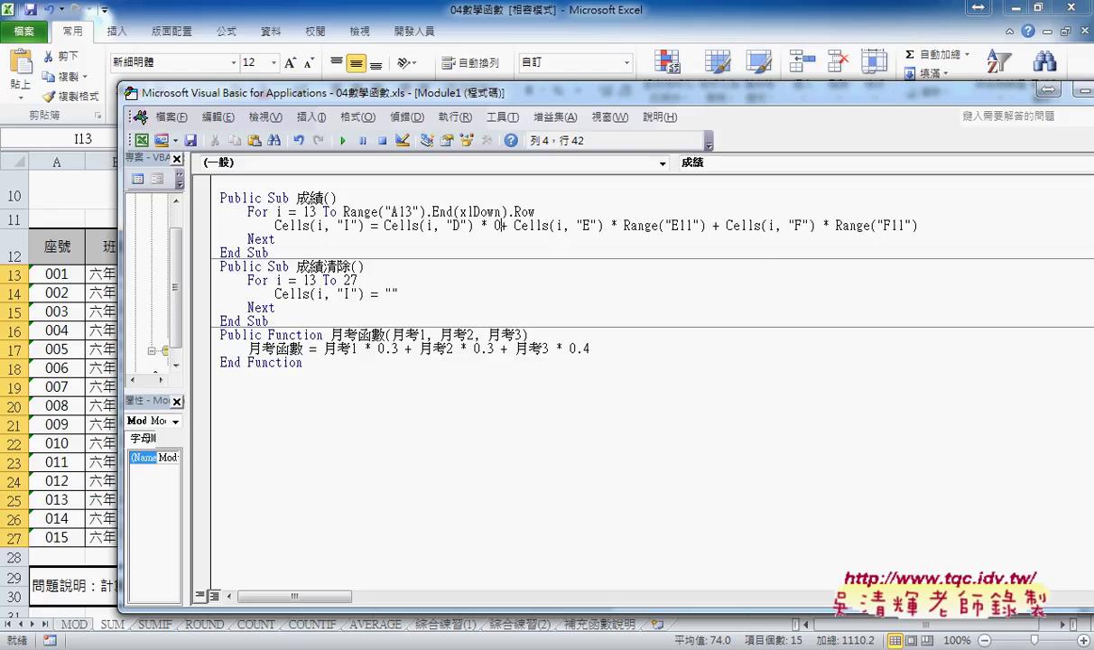
key(BackSpace)
text(30)
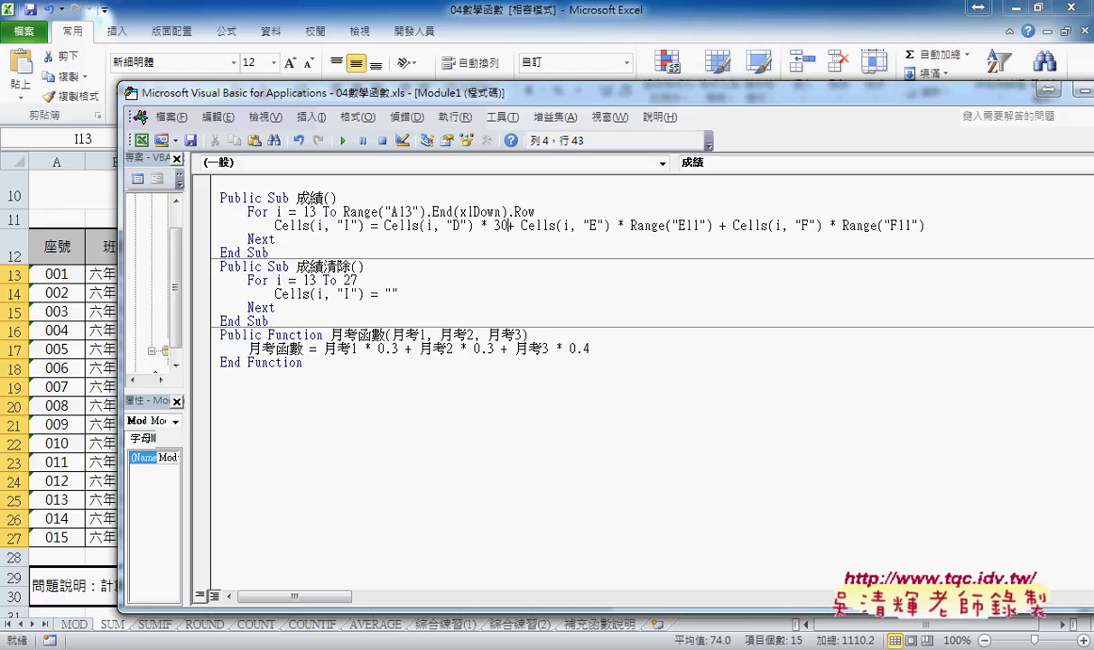
text(%)
click(615, 348)
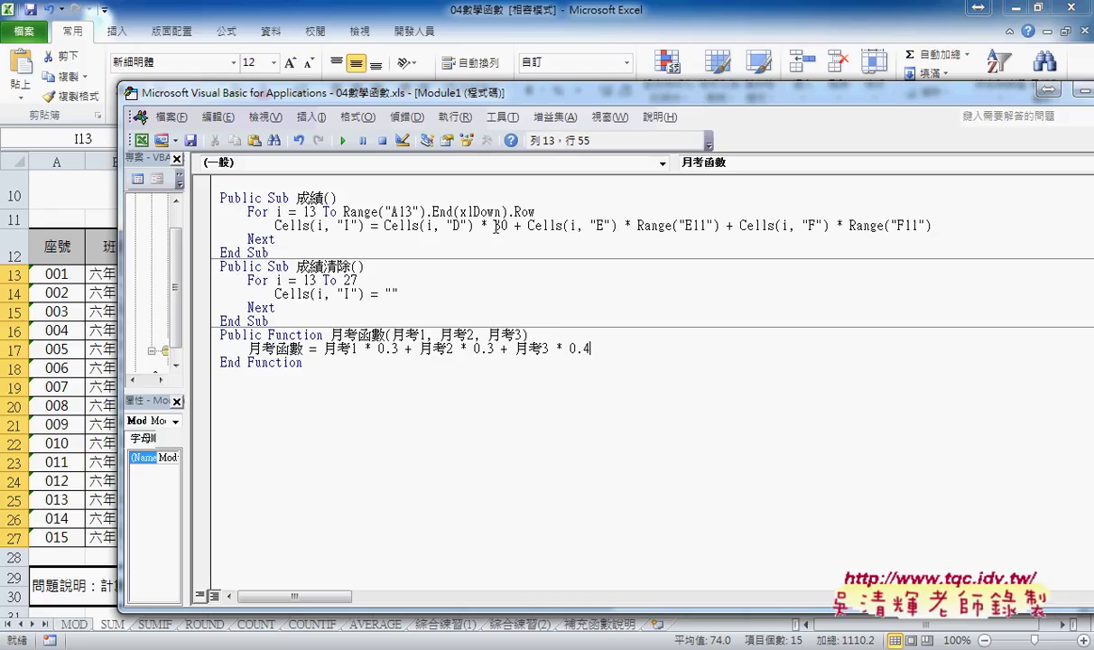
double_click(501, 225)
text(0)
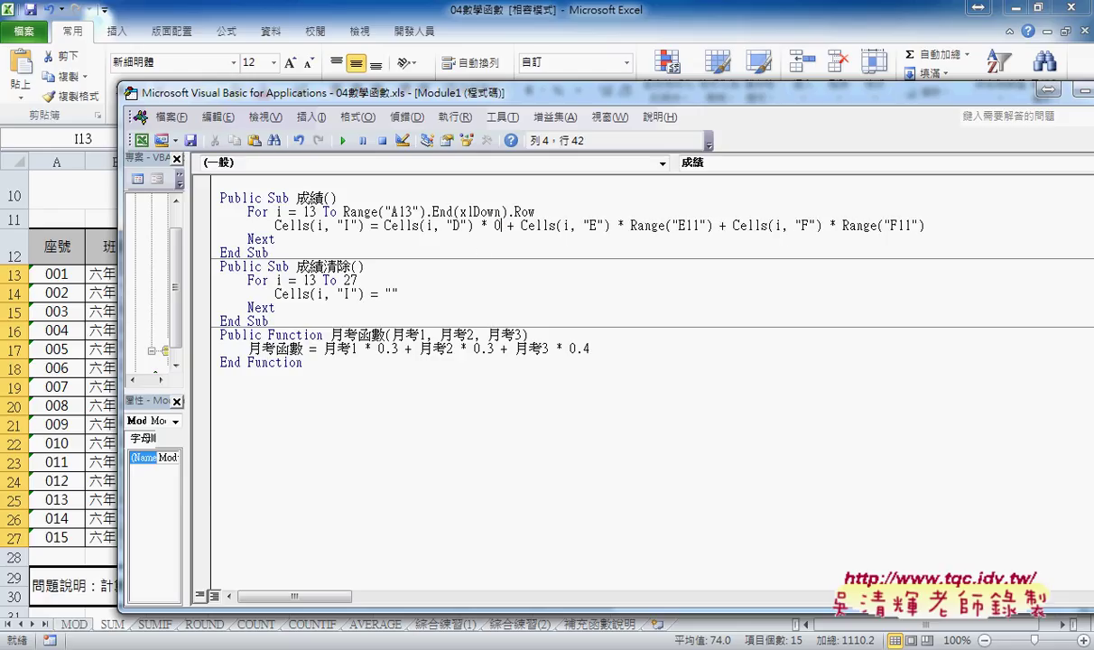
text(.3)
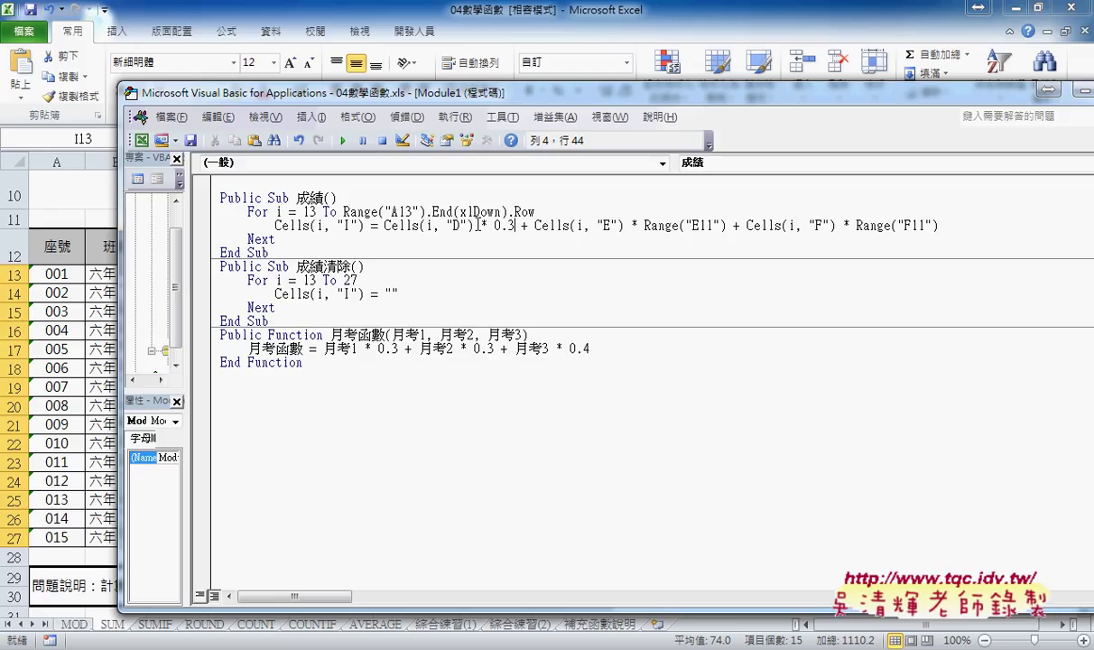
click(583, 318)
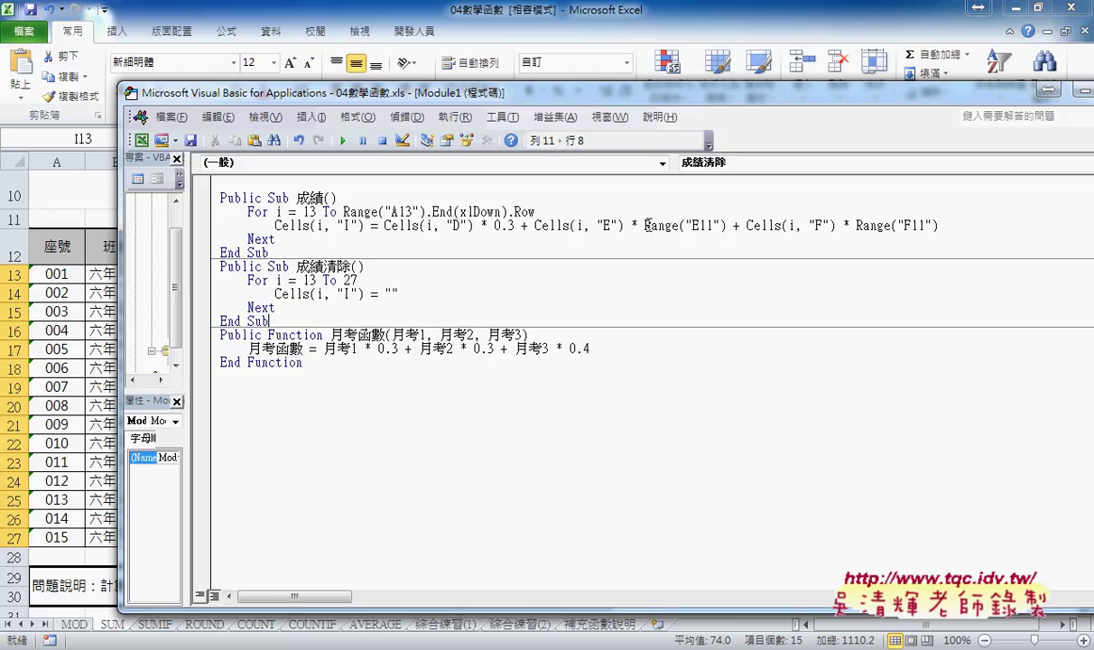
drag(643, 226, 728, 226)
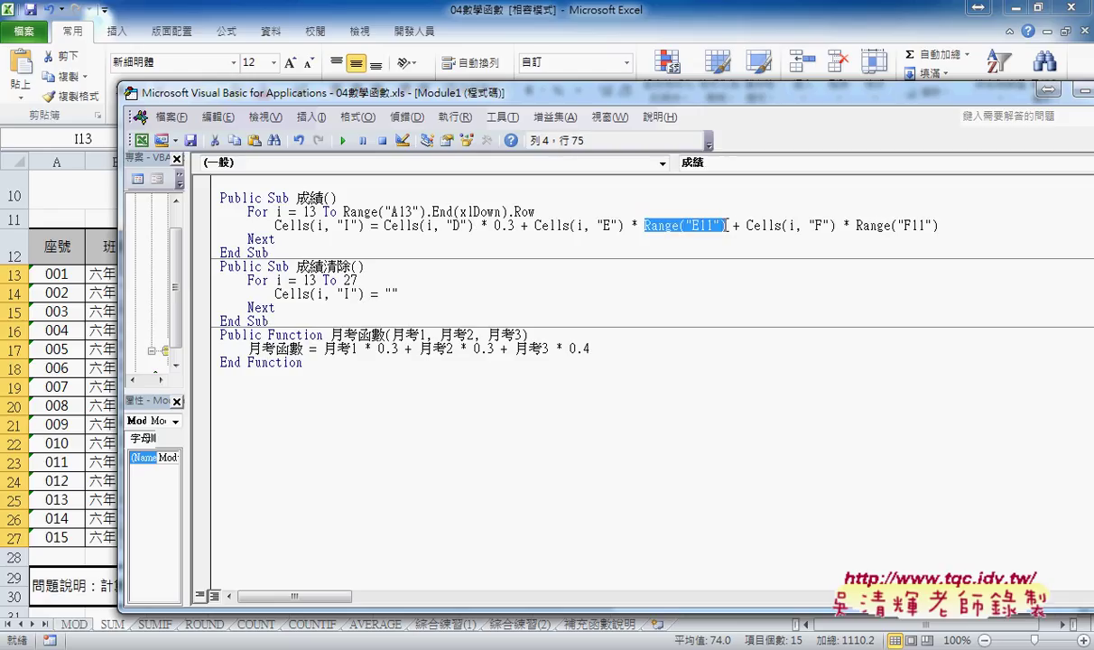
drag(493, 226, 520, 226)
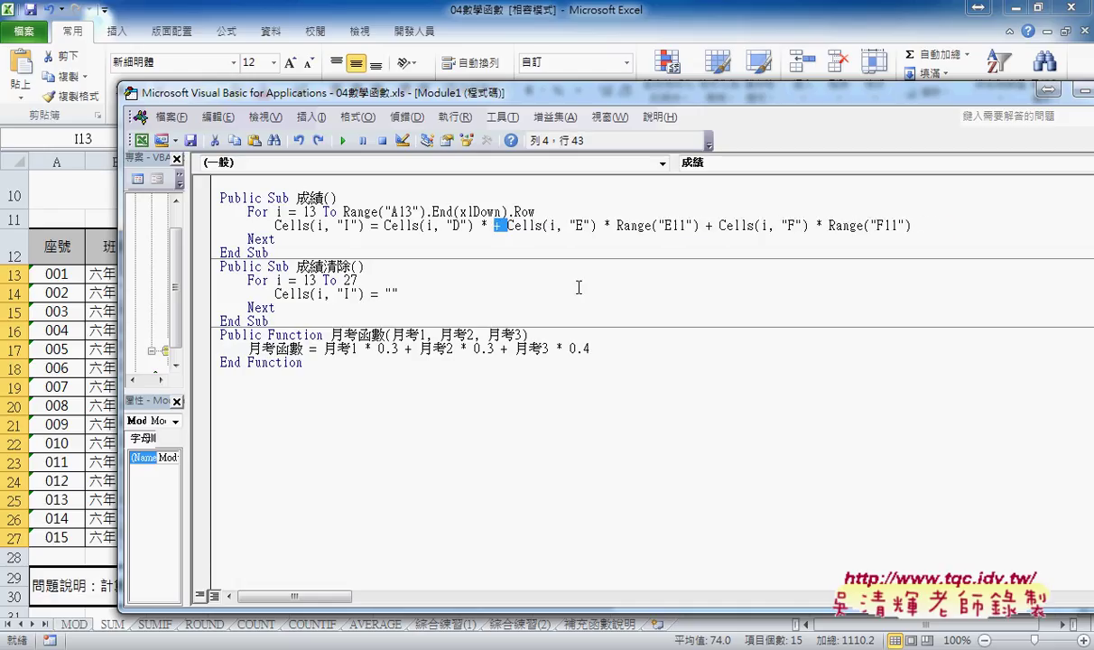
text(0.)
key(ctrl+z)
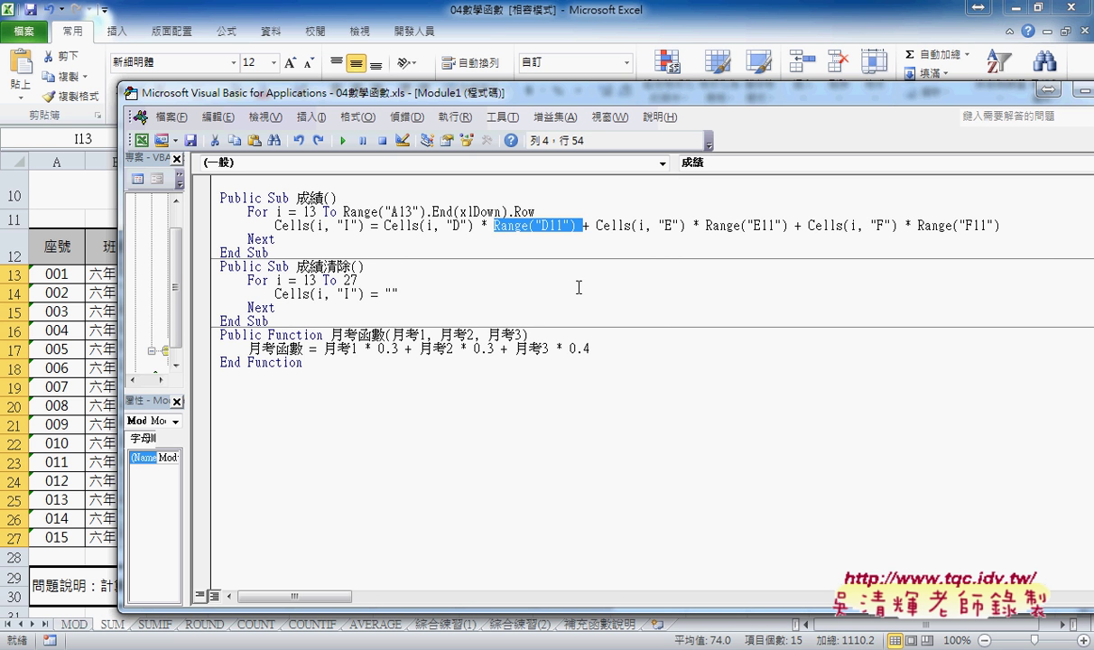
click(583, 226)
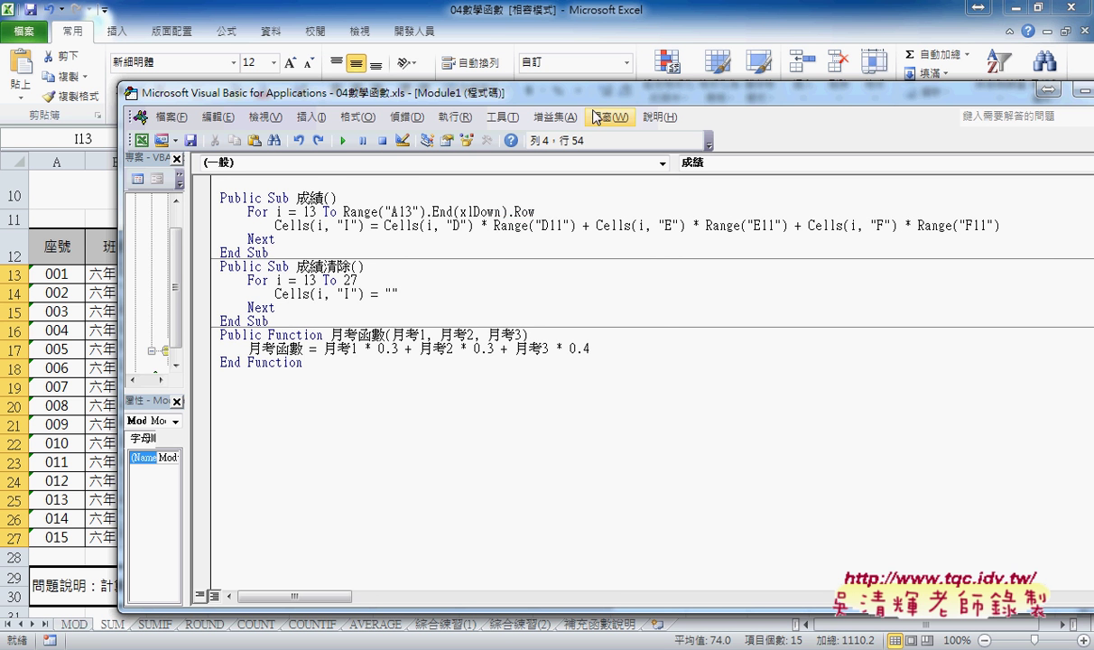
- Open Format Cells for the VBA results in column I
drag(593, 96, 596, 330)
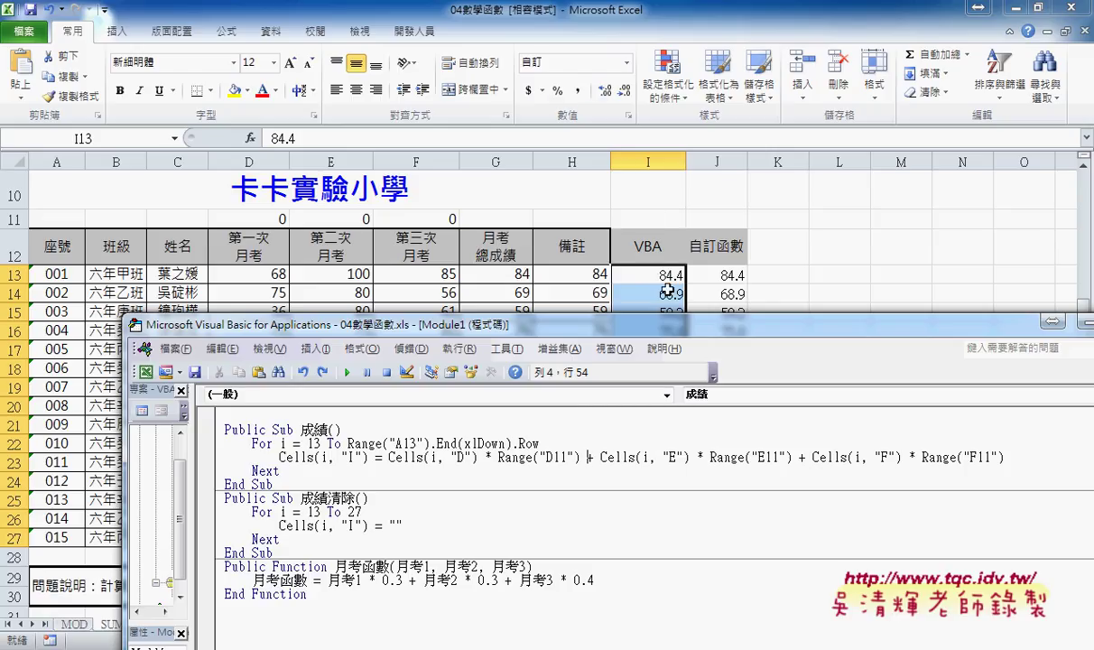
right_click(637, 282)
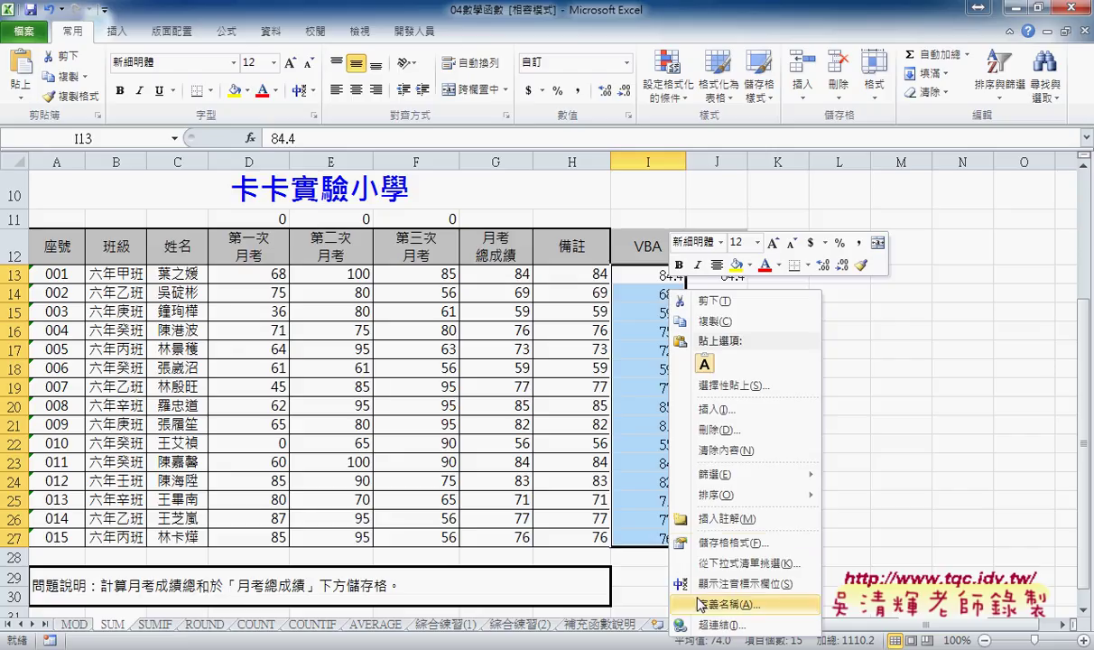
click(750, 542)
mouse_move(603, 257)
mouse_down()
mouse_move(463, 198)
mouse_move(214, 195)
mouse_up()
- Choose the 數值 category with 0 decimal places, then view it as custom code 0_
click(358, 257)
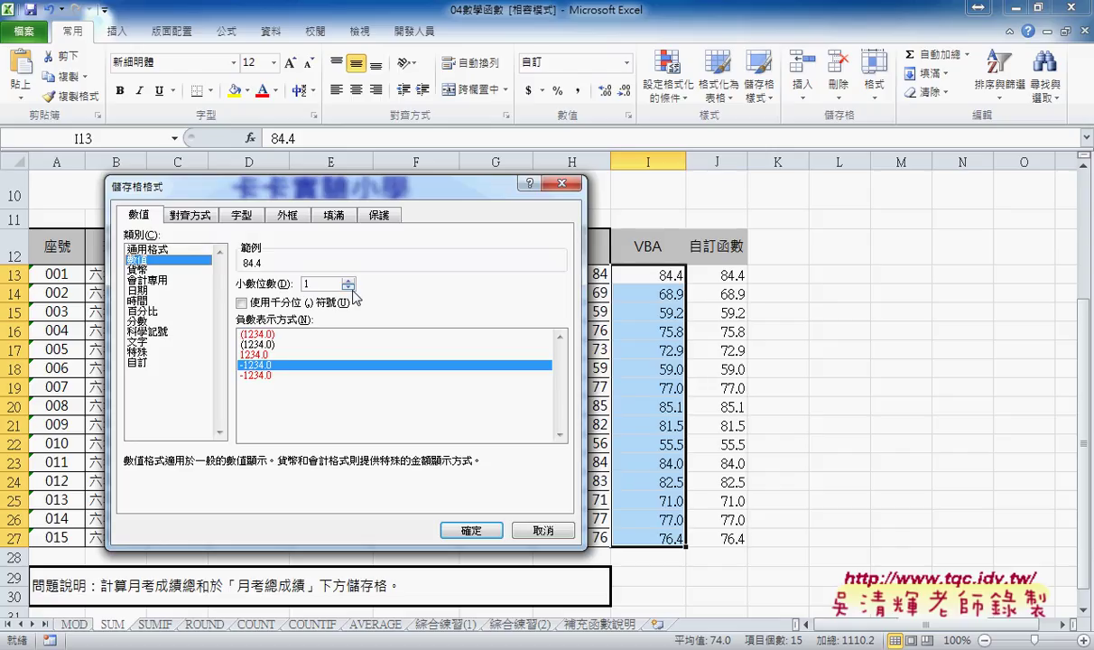
click(348, 288)
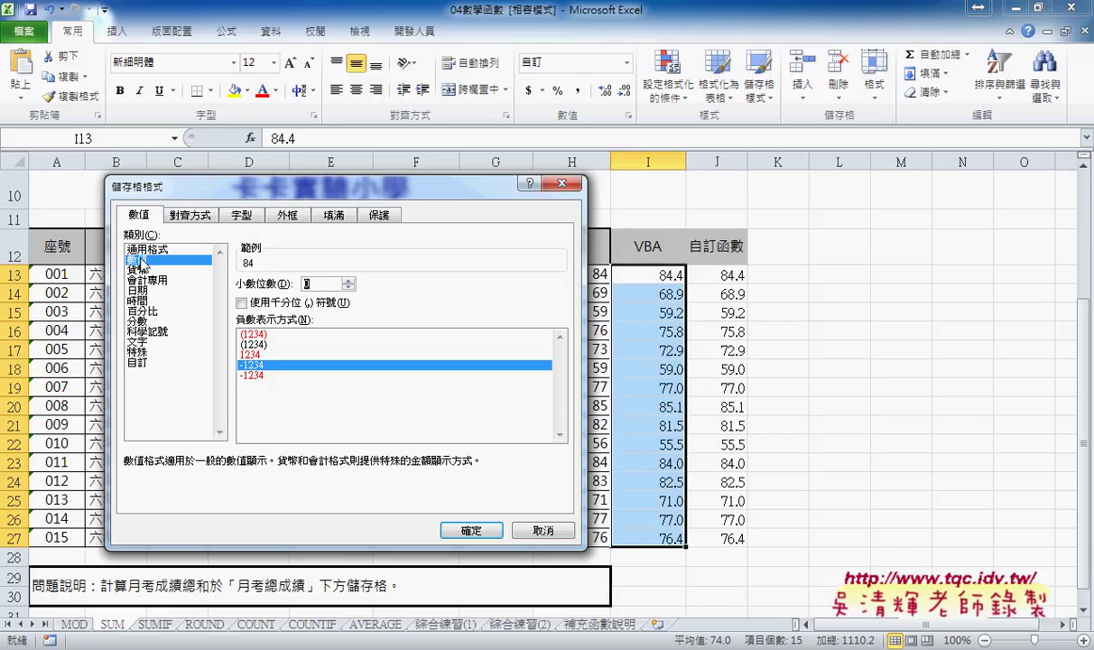
click(137, 363)
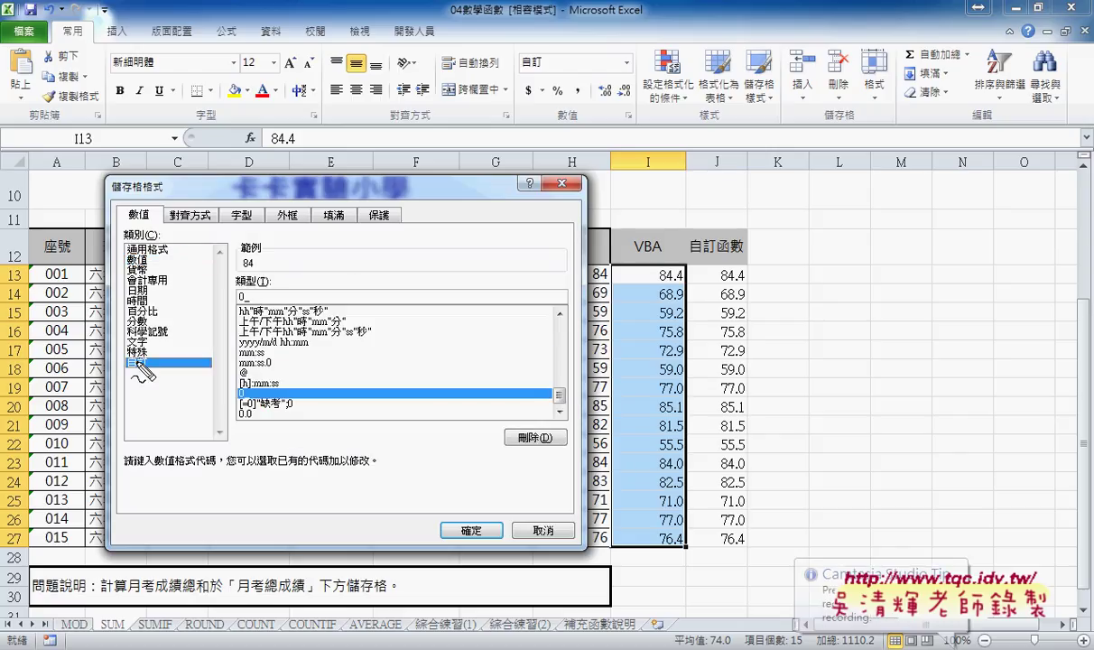
- Review the custom format code 0_ and its sample 84 in Format Cells
drag(140, 373, 145, 358)
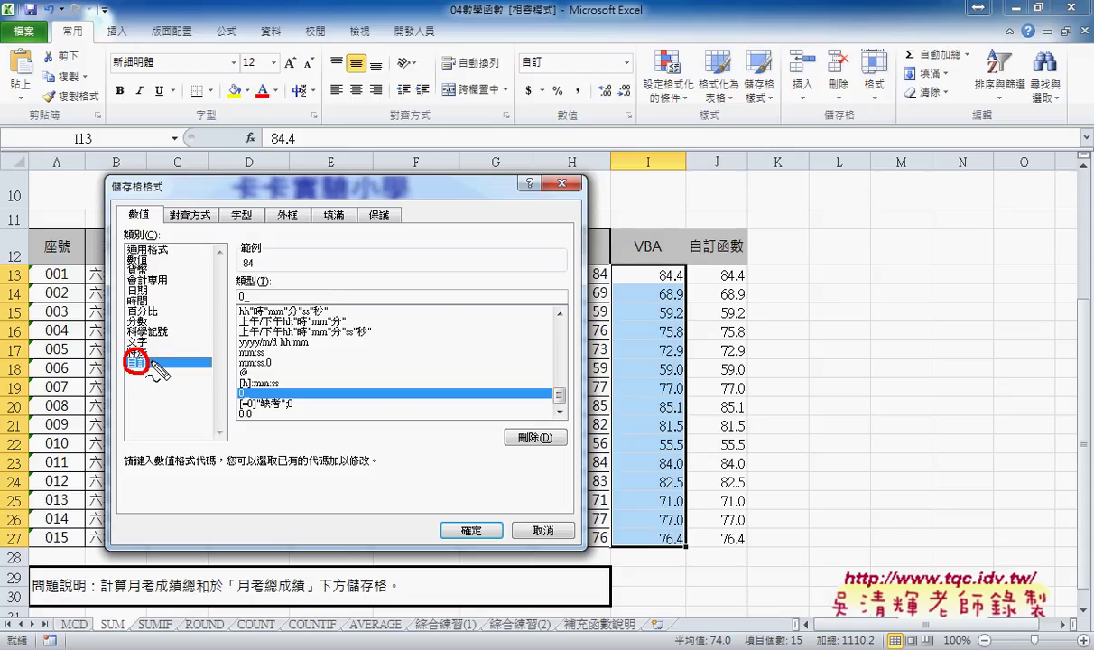
drag(241, 298, 242, 294)
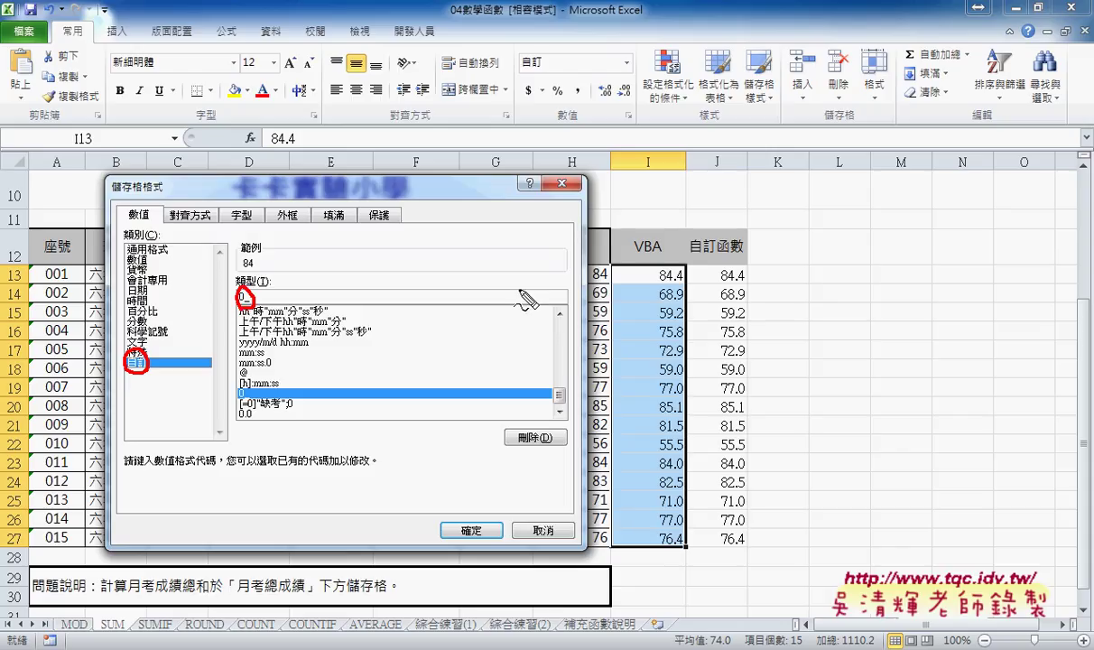
drag(242, 267, 255, 267)
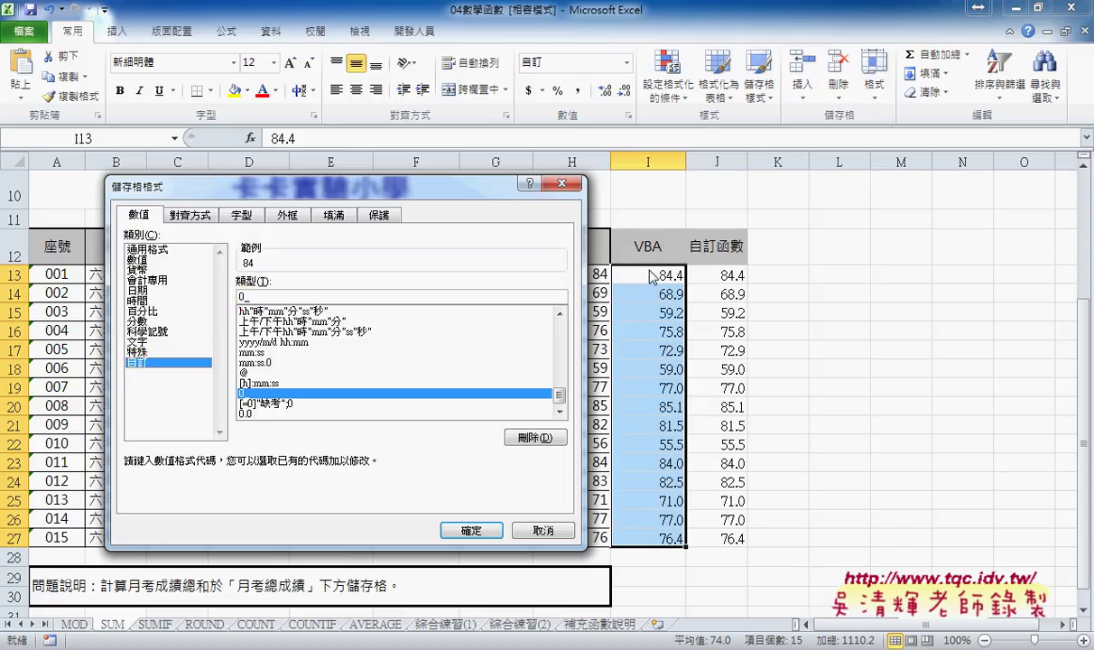
- Cancel Format Cells without applying changes and return to the VBA code editor
click(542, 530)
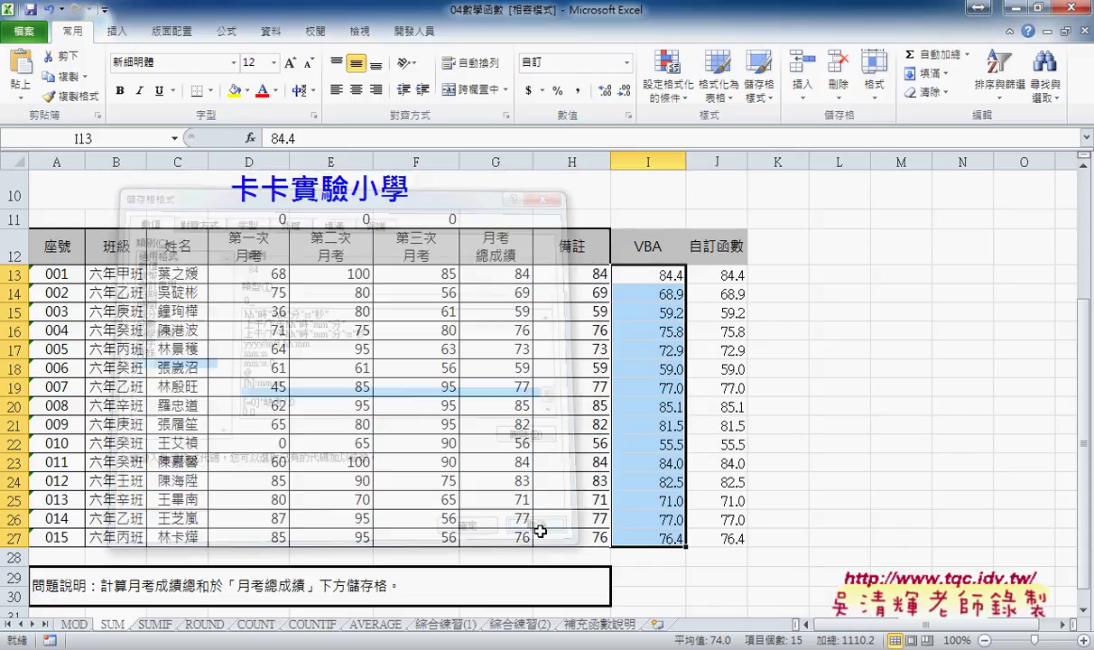
mouse_move(366, 643)
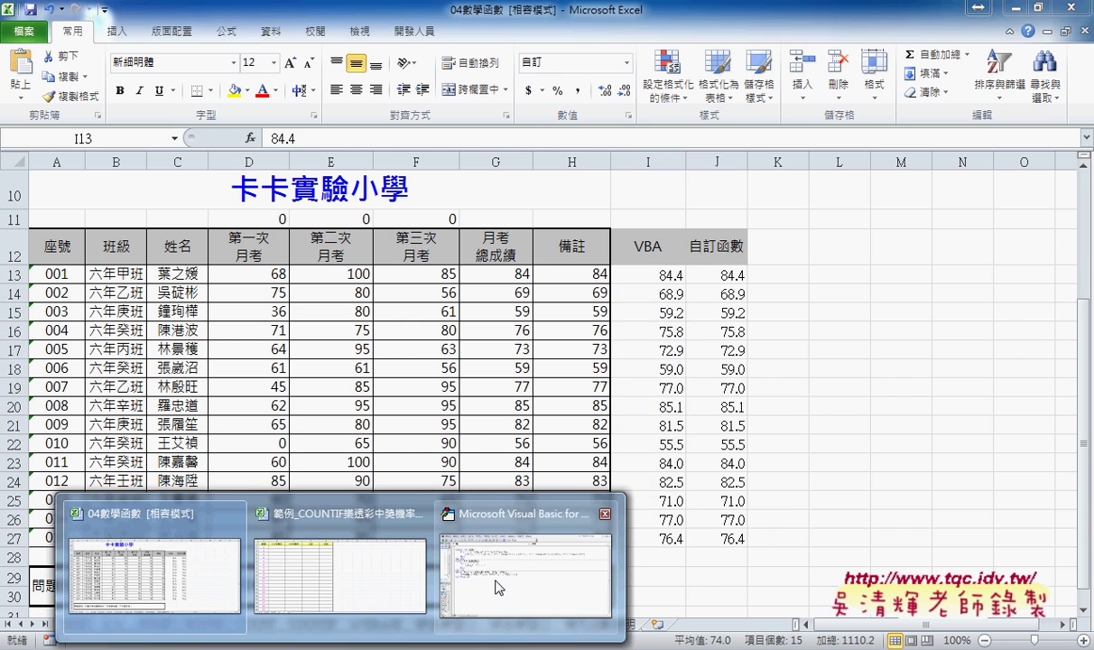
mouse_move(472, 558)
click(406, 452)
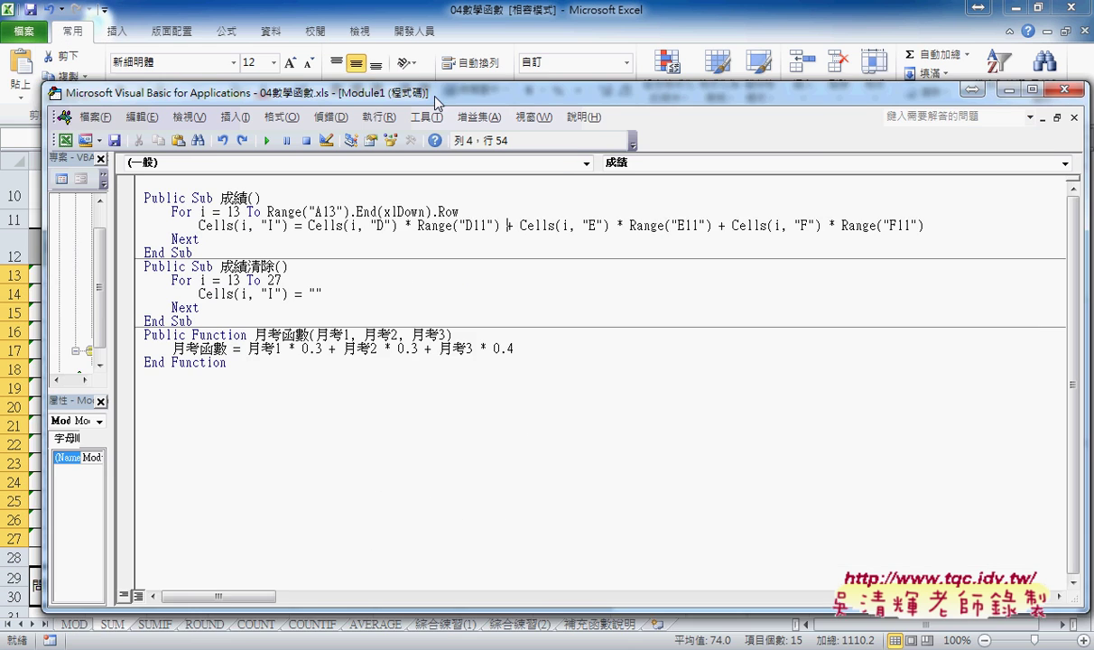
- Start a new line below the column I formula in the 成績 loop, typing cells.n
click(939, 209)
key(Return)
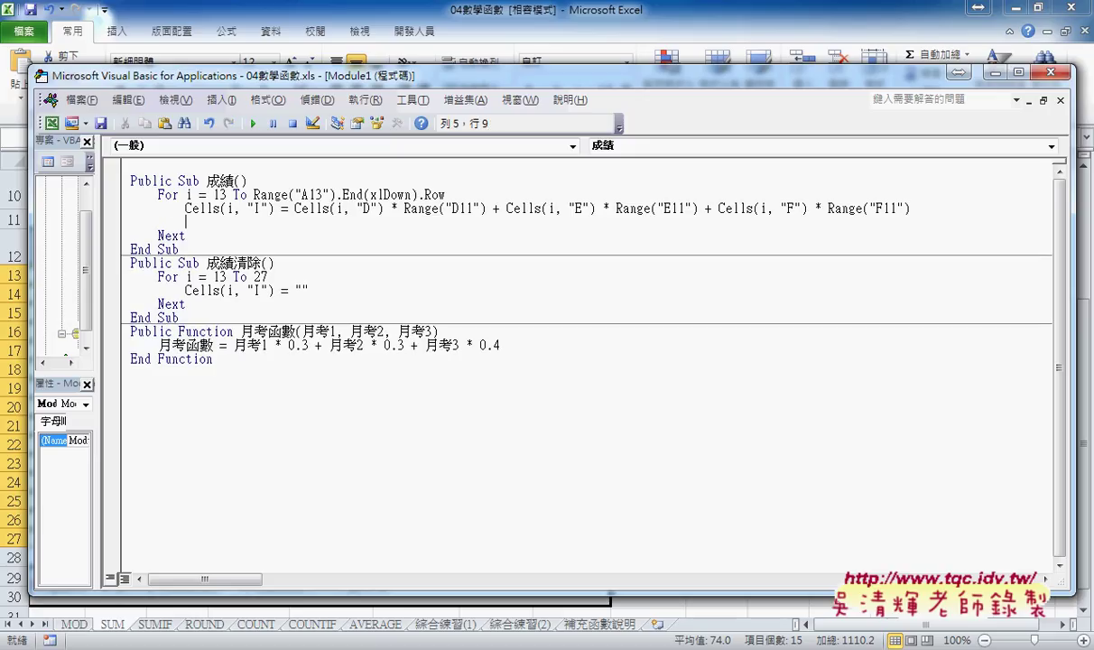
text(ce)
text(l)
drag(279, 209, 185, 209)
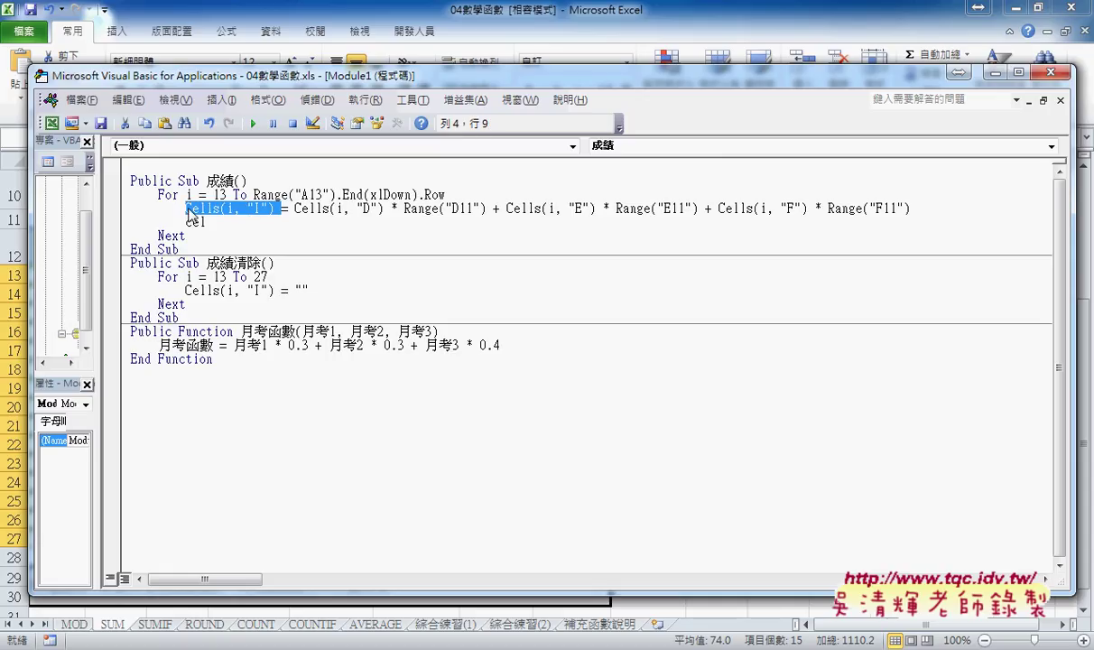
click(281, 220)
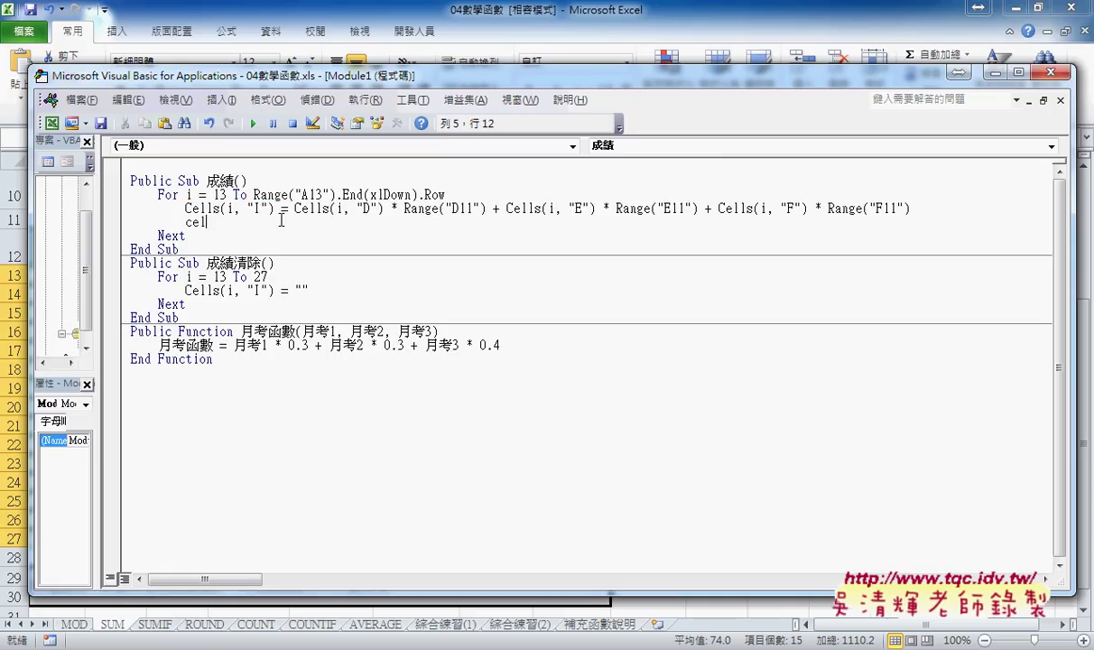
text(l)
text(s)
text(.)
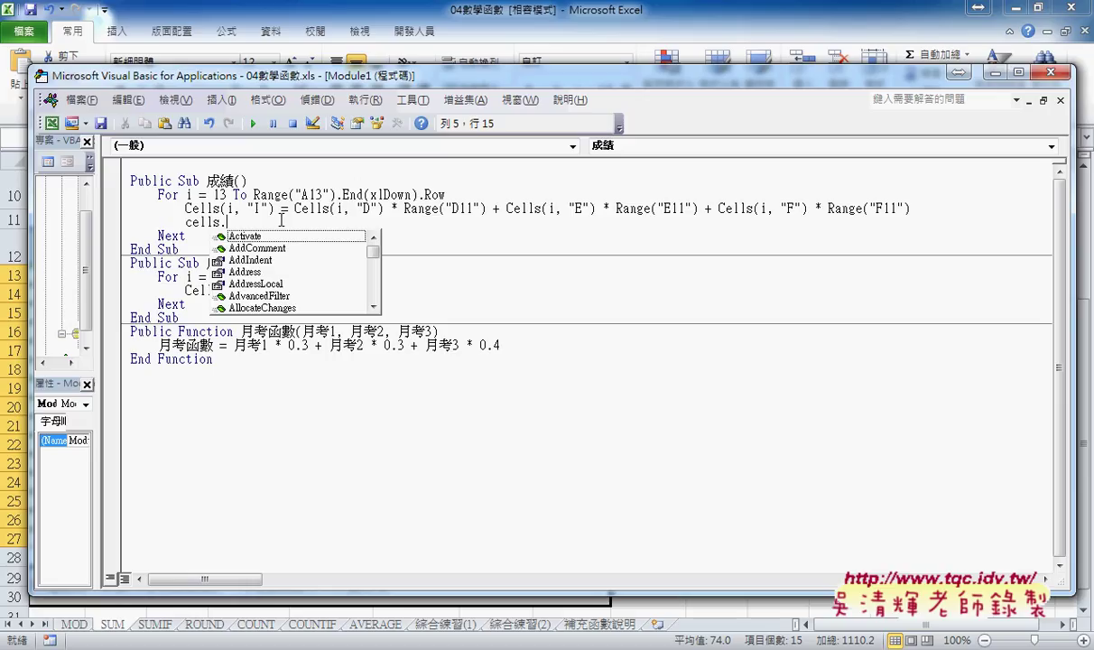
text(n)
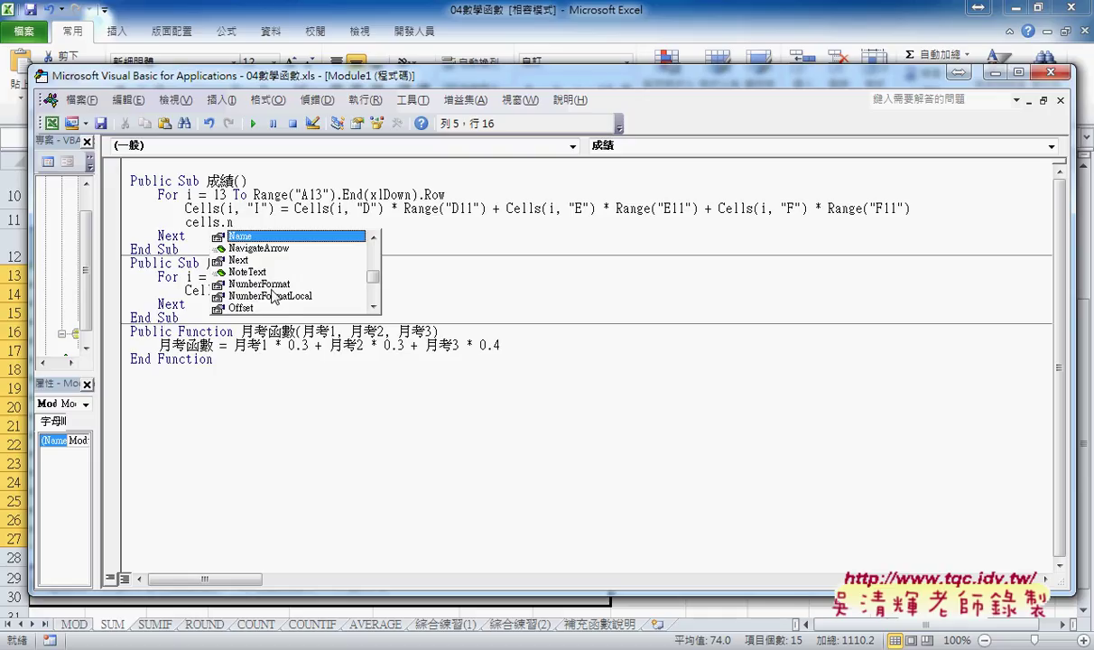
- Complete the line with the NumberFormatLocal property and type ="0 as its value
click(300, 298)
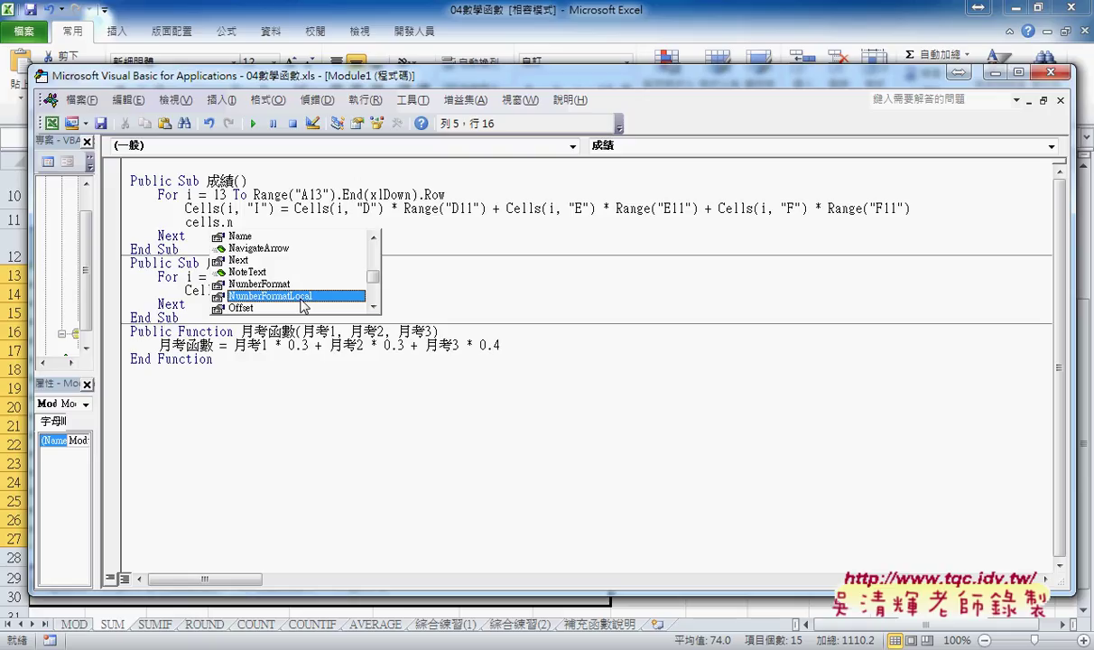
double_click(302, 296)
text(=)
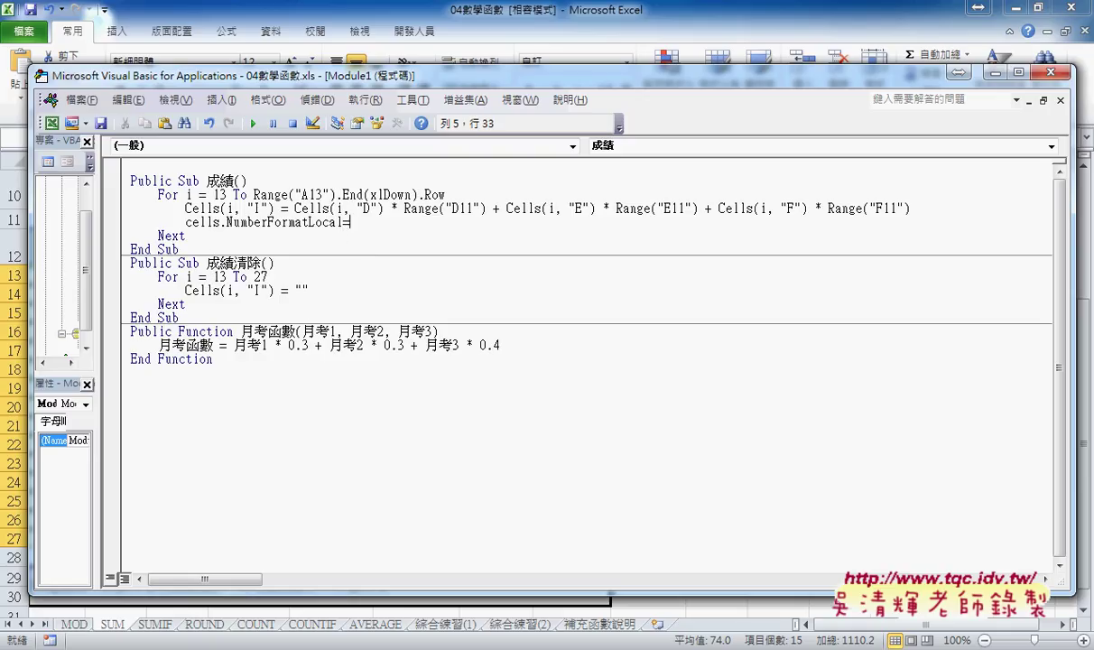
text(")
text(0)
- Add (i,"I") after cells so the line reads Cells(i, "I").NumberFormatLocal = "0"
click(222, 221)
text(())
key(Left)
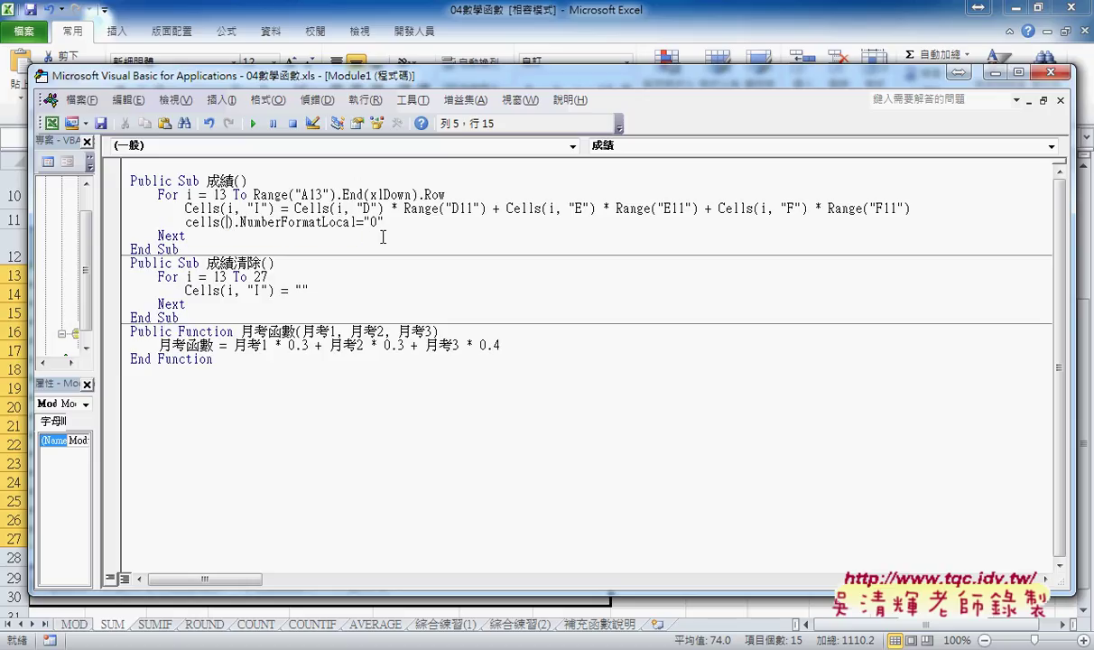
key(BackSpace)
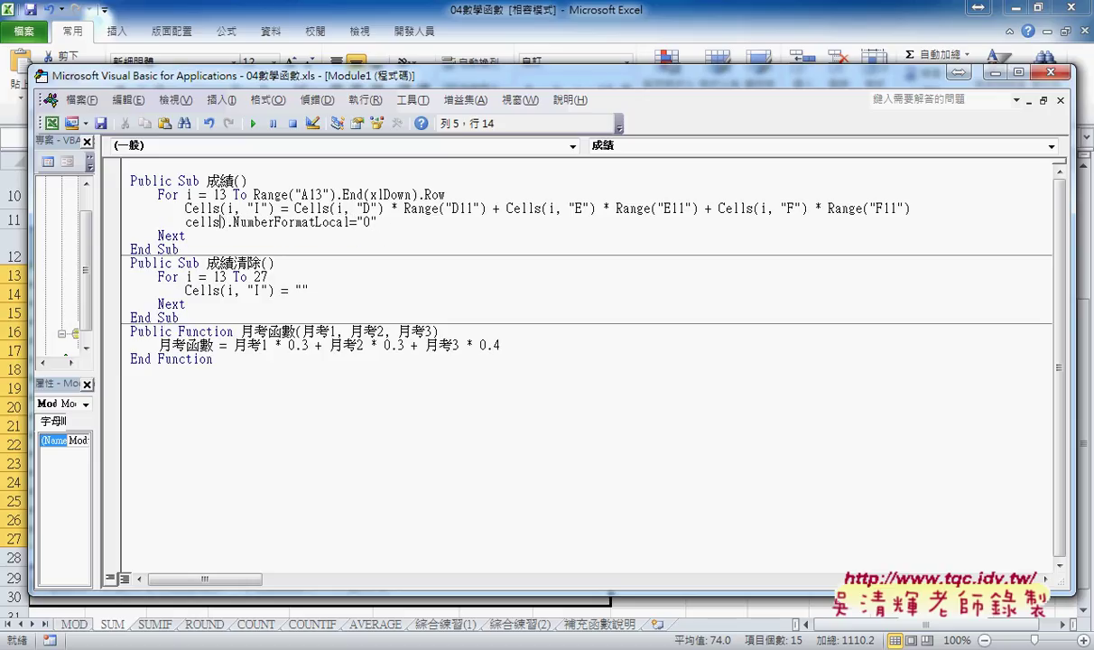
key(Delete)
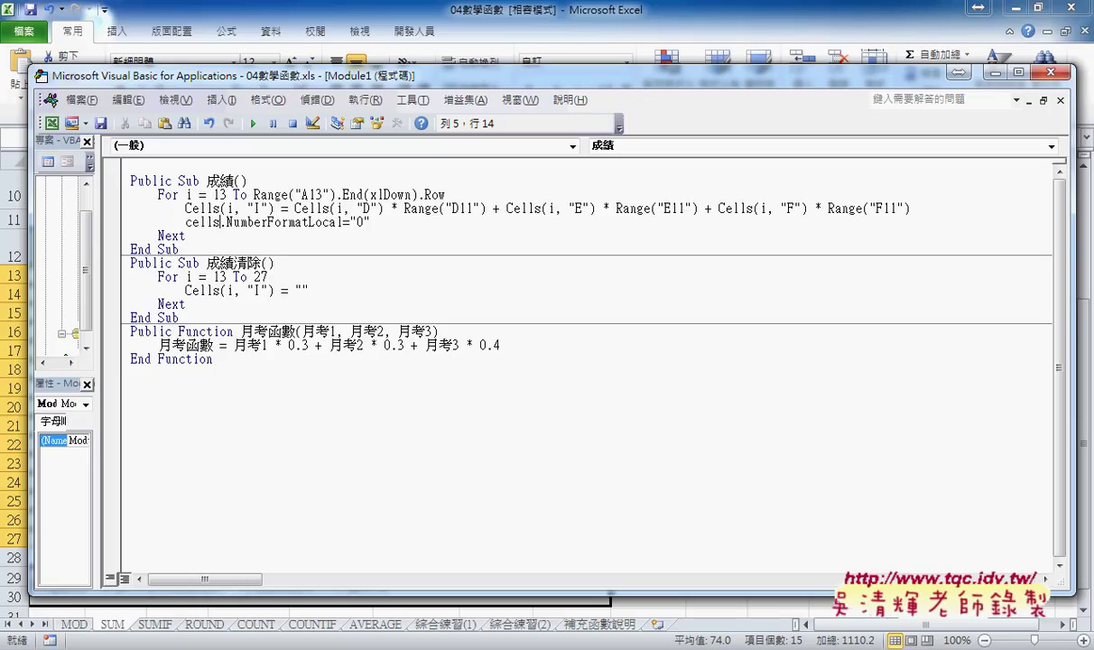
text(())
key(Left)
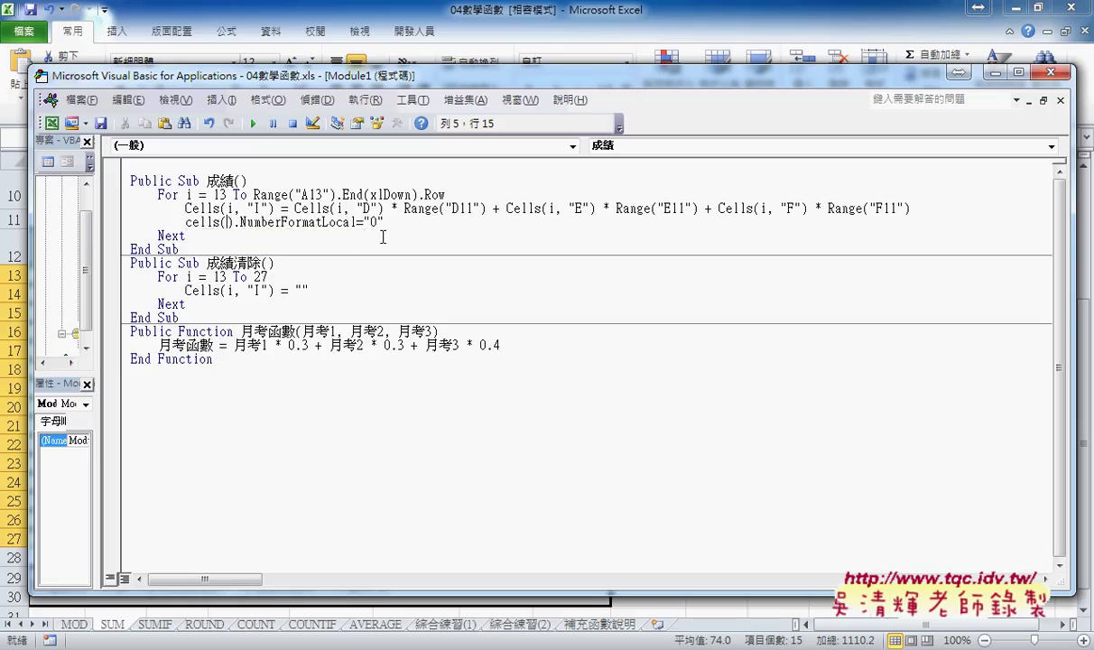
text(i)
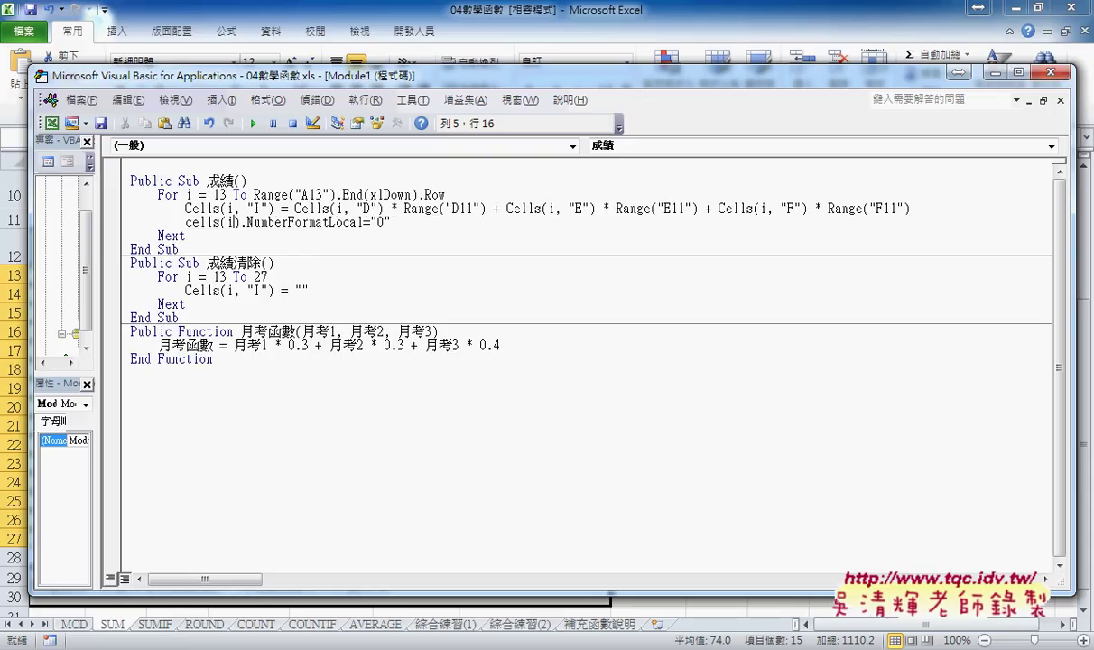
text(,"I")
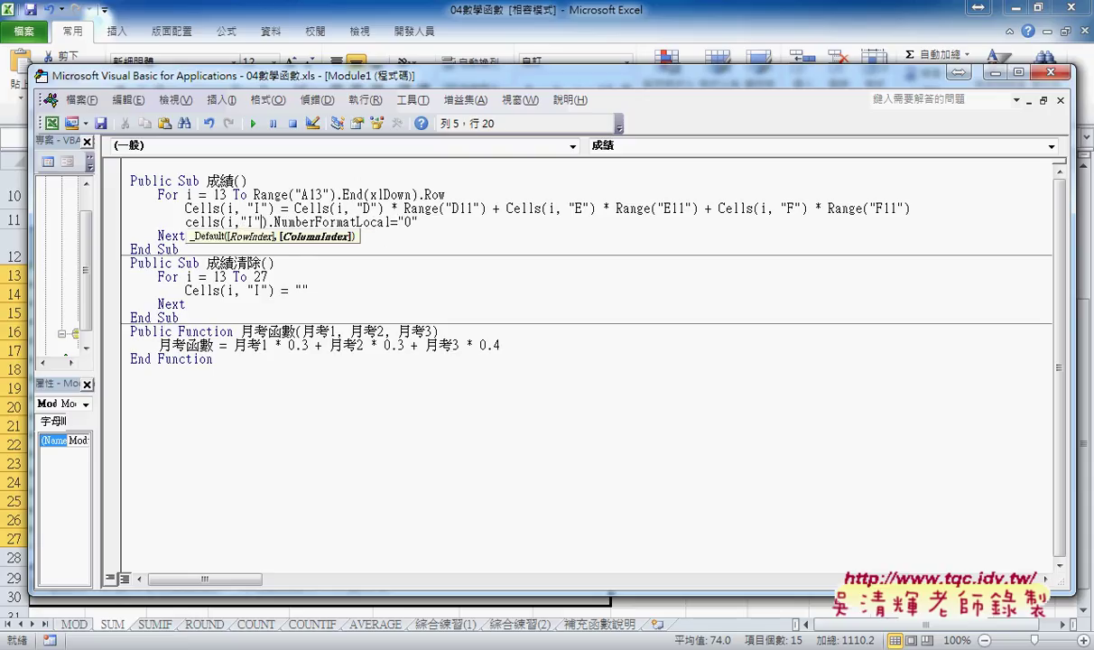
text())
key(Delete)
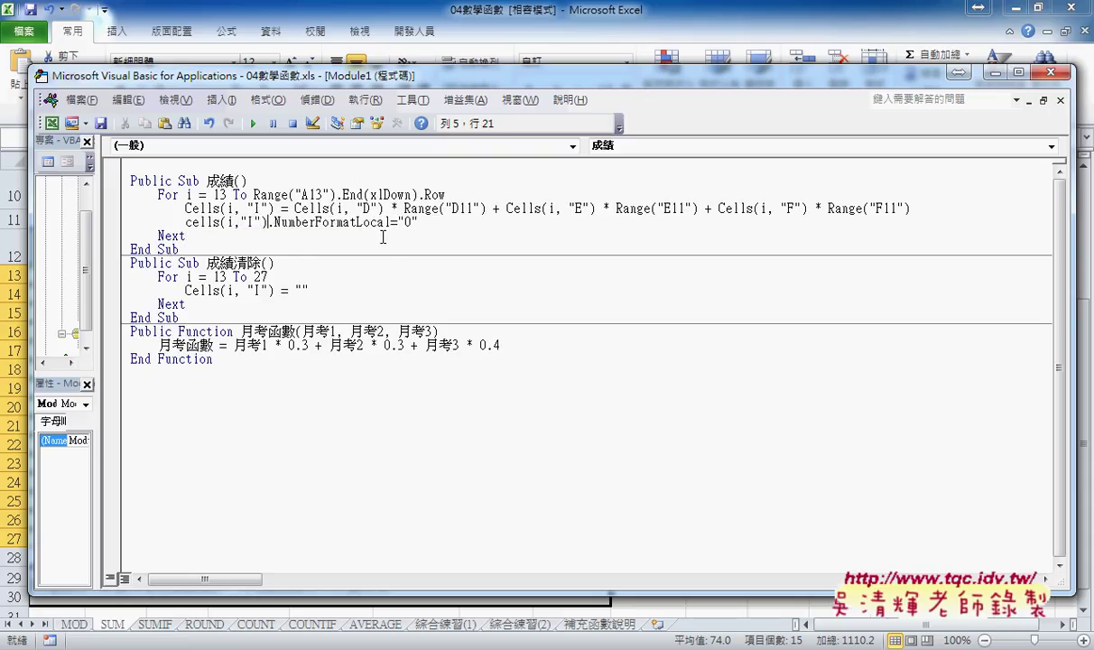
key(Down)
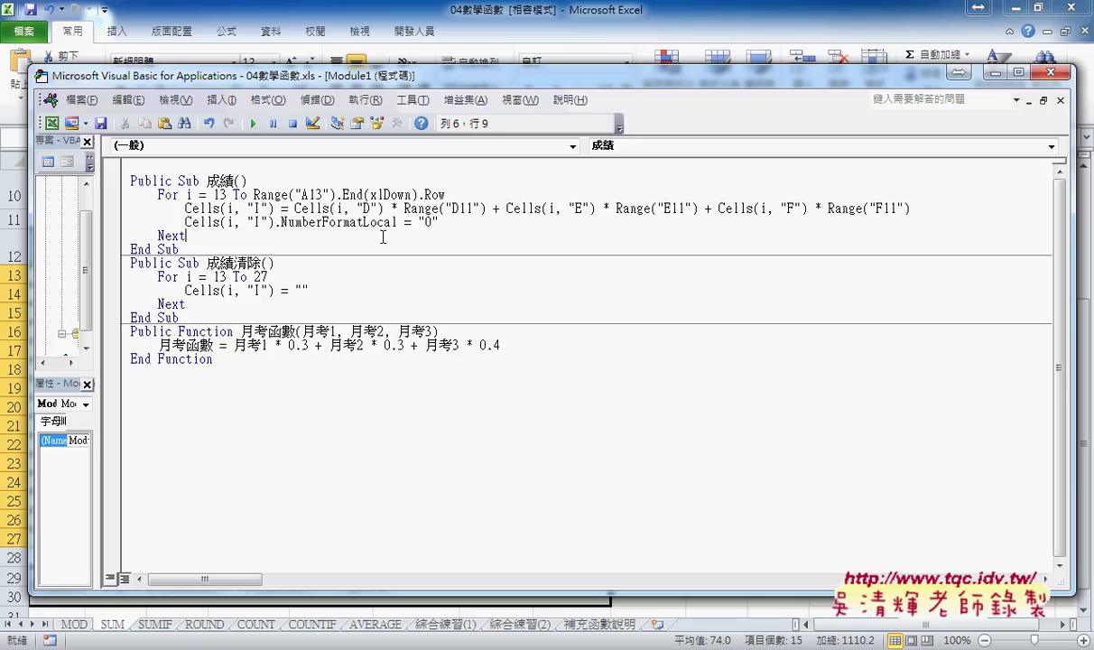
- Compare the new line's (i, "I") arguments with the first Cells reference, highlighting them
click(267, 223)
click(274, 208)
click(273, 223)
drag(217, 222, 275, 225)
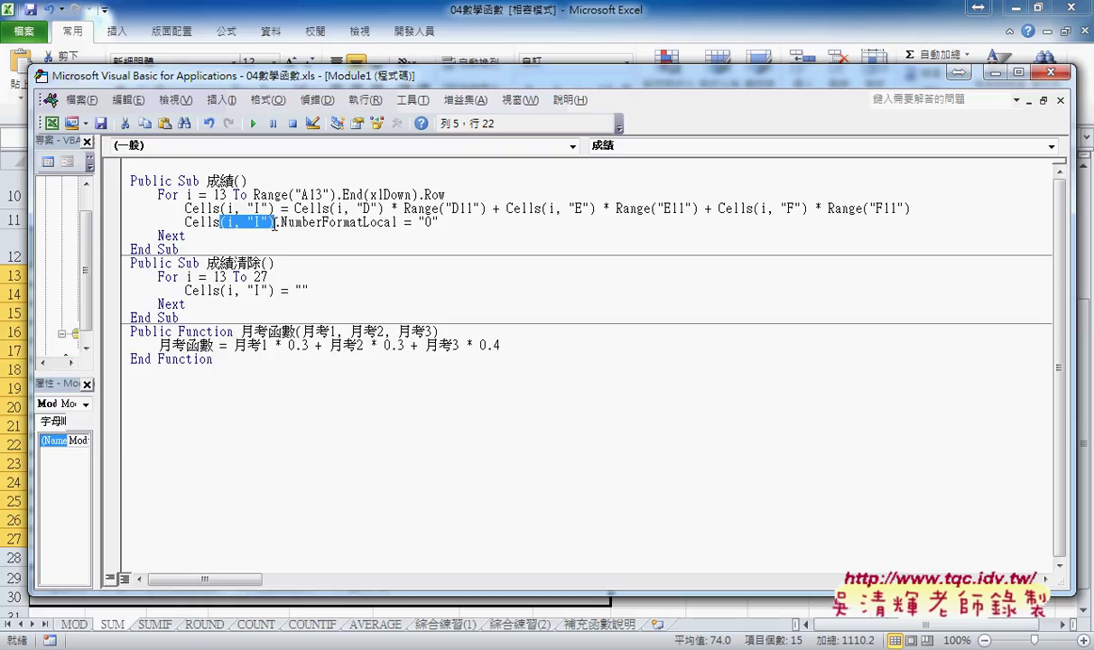